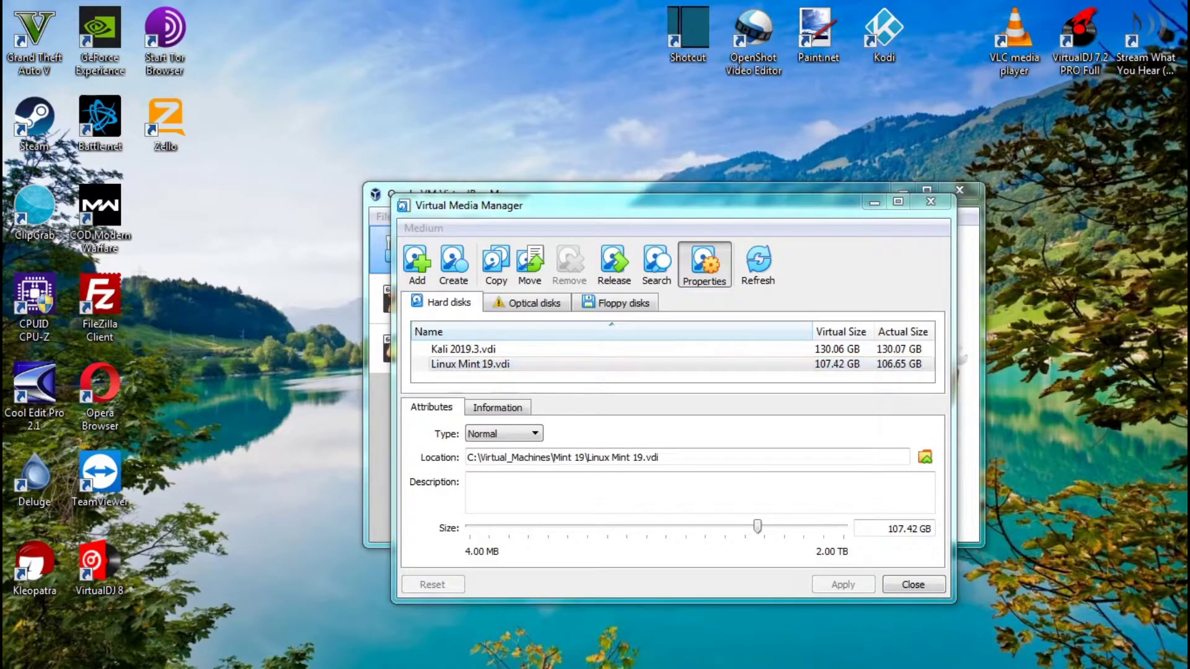
# Locate the Linux Mint 19 disk image in C:\Virtual_Machines\Mint 19, arranging the file browser beside the Virtual Media Manager
pyautogui.moveTo(1026, 261); pyautogui.dragTo(868, 343)
pyautogui.click(867, 482)
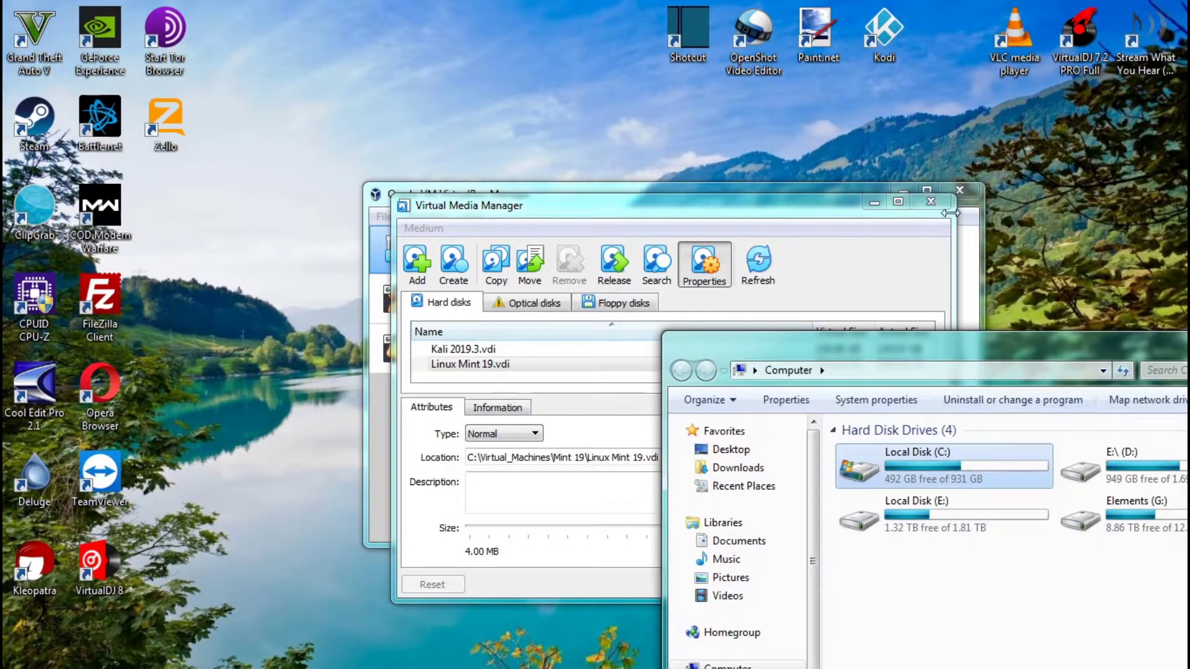
pyautogui.moveTo(832, 213); pyautogui.dragTo(654, 170)
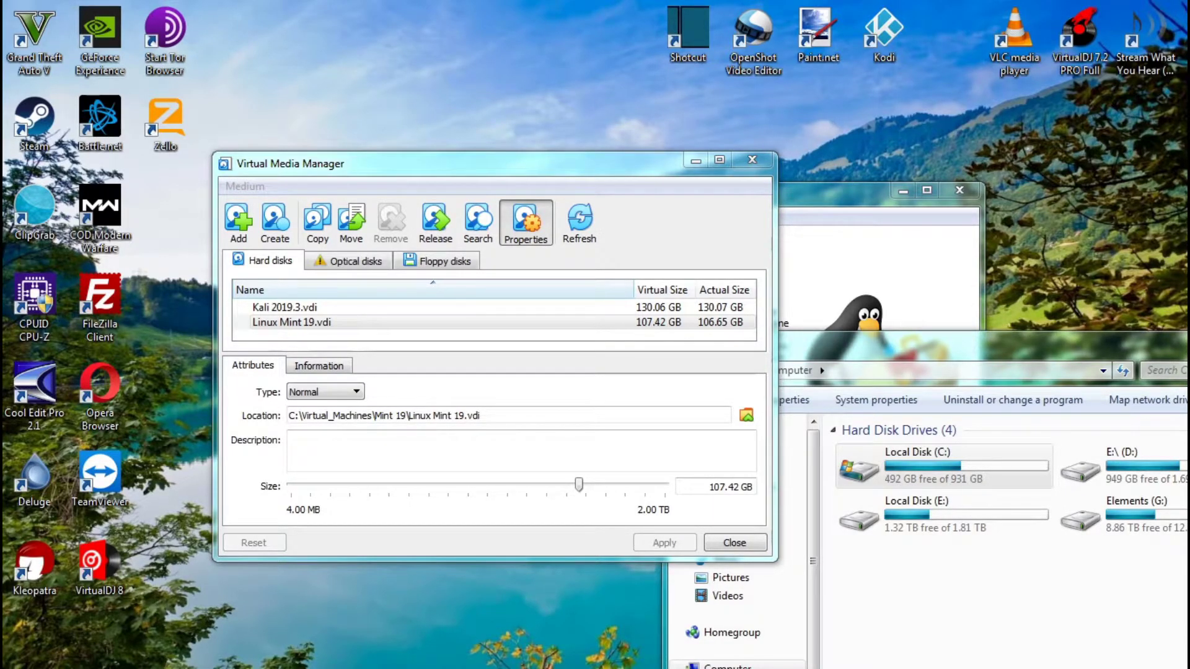
pyautogui.moveTo(852, 145); pyautogui.dragTo(777, 218)
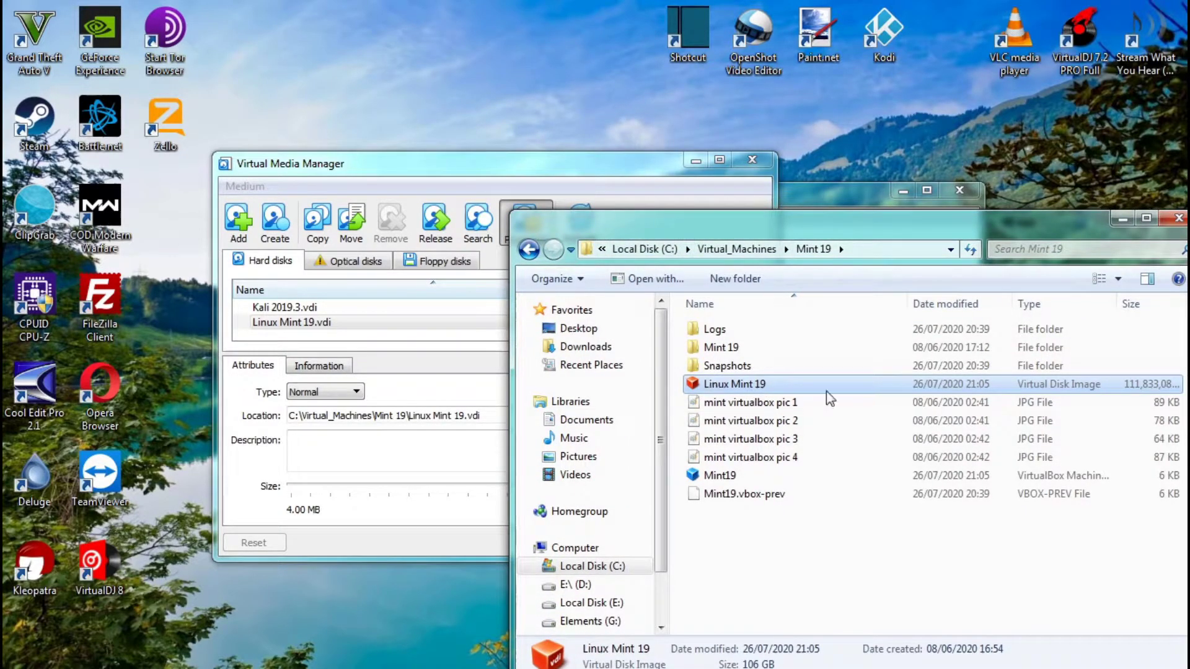
# Set the virtual size of Linux Mint 19.vdi to 117.42 GB, apply it, and close the Virtual Media Manager
pyautogui.click(626, 164)
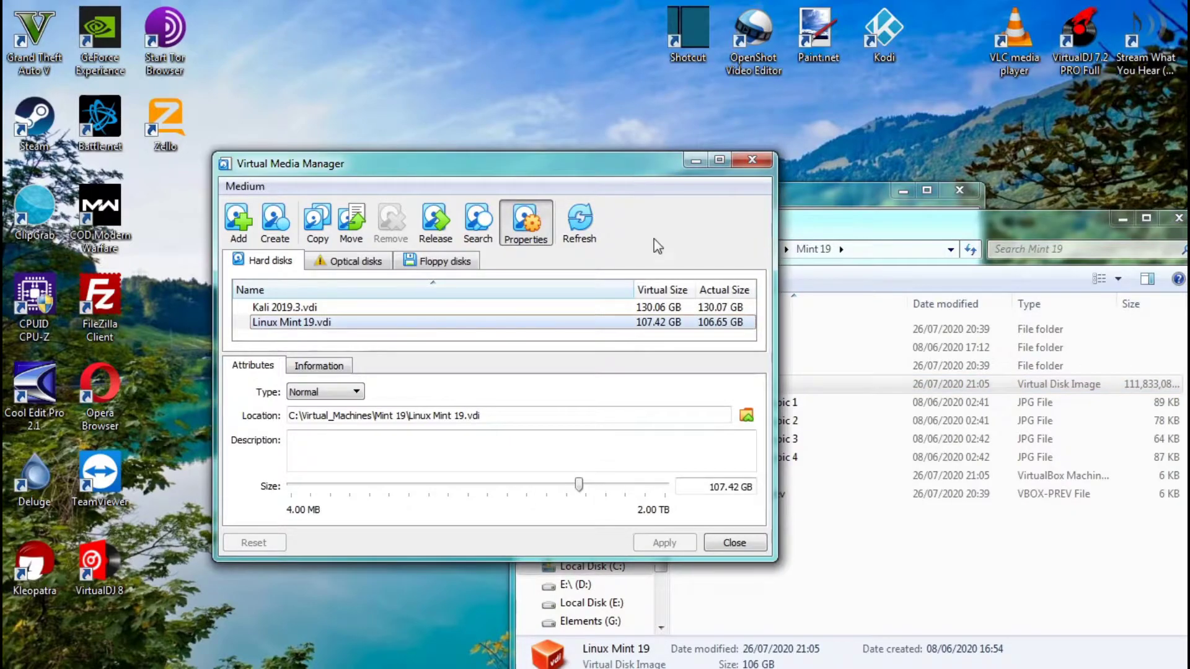
pyautogui.click(718, 488)
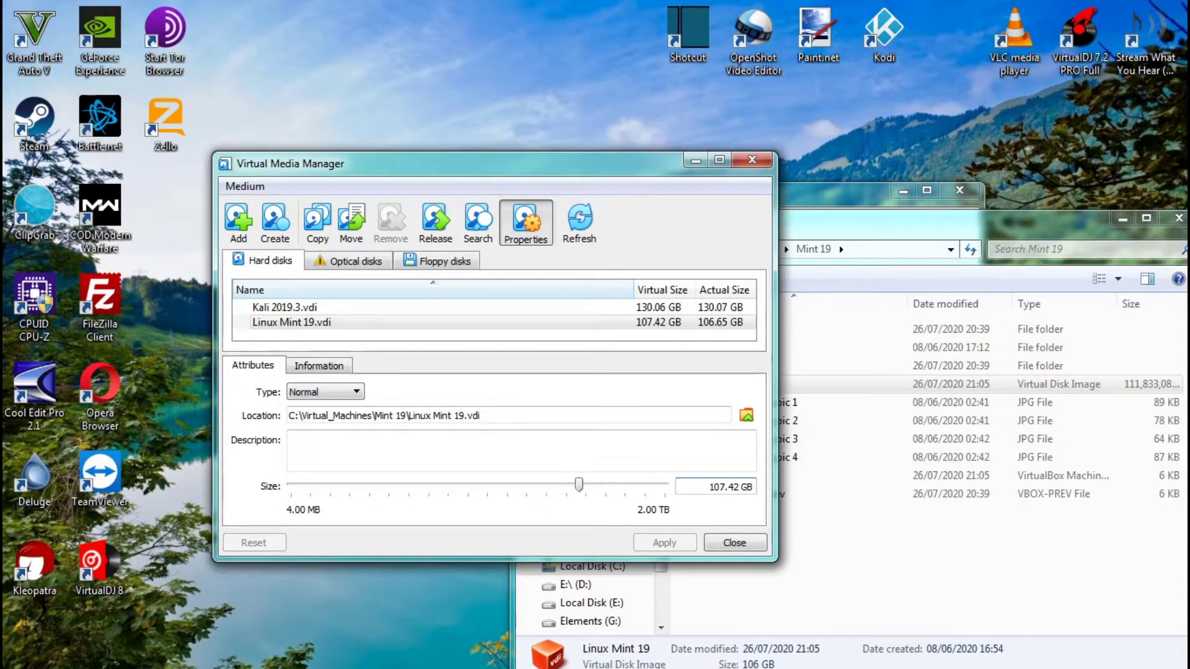
pyautogui.press('BackSpace')
pyautogui.write('1')
pyautogui.hotkey('ctrl', 'a')
pyautogui.rightClick(742, 486)
pyautogui.click(791, 565)
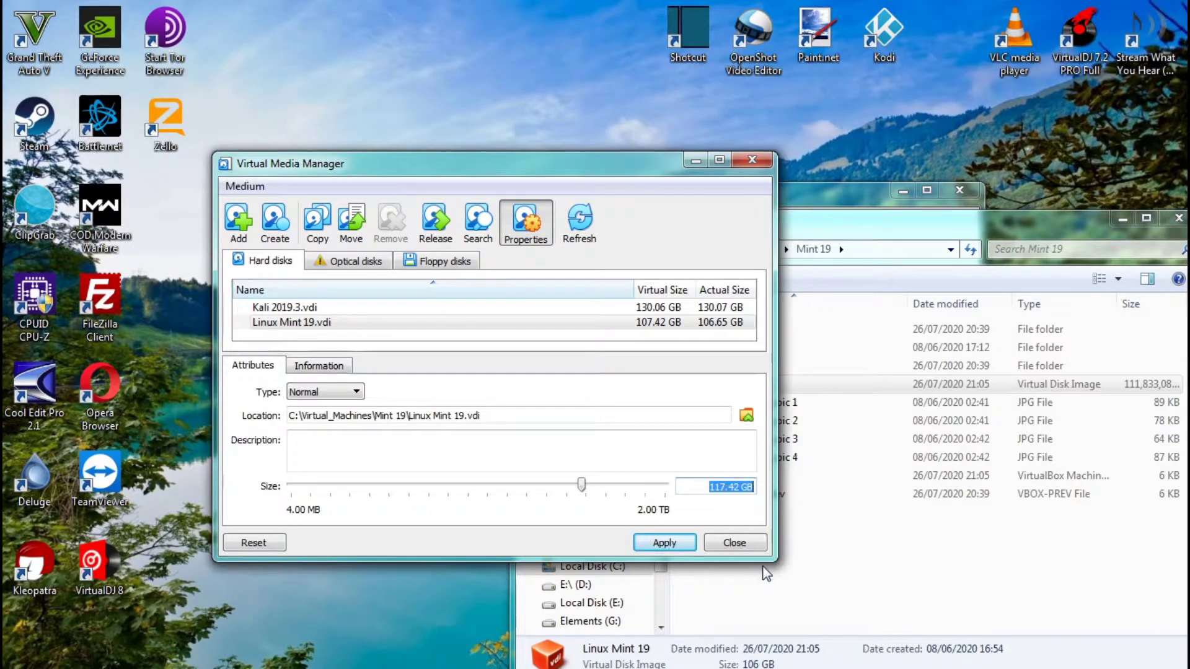
pyautogui.click(676, 546)
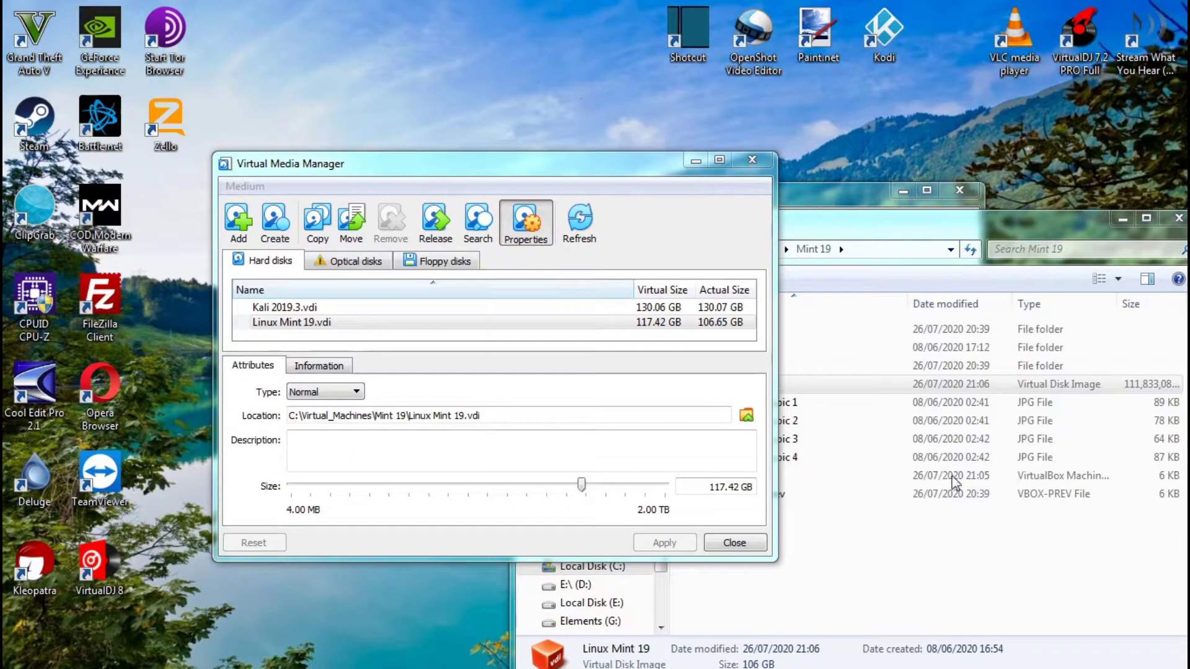
pyautogui.click(760, 540)
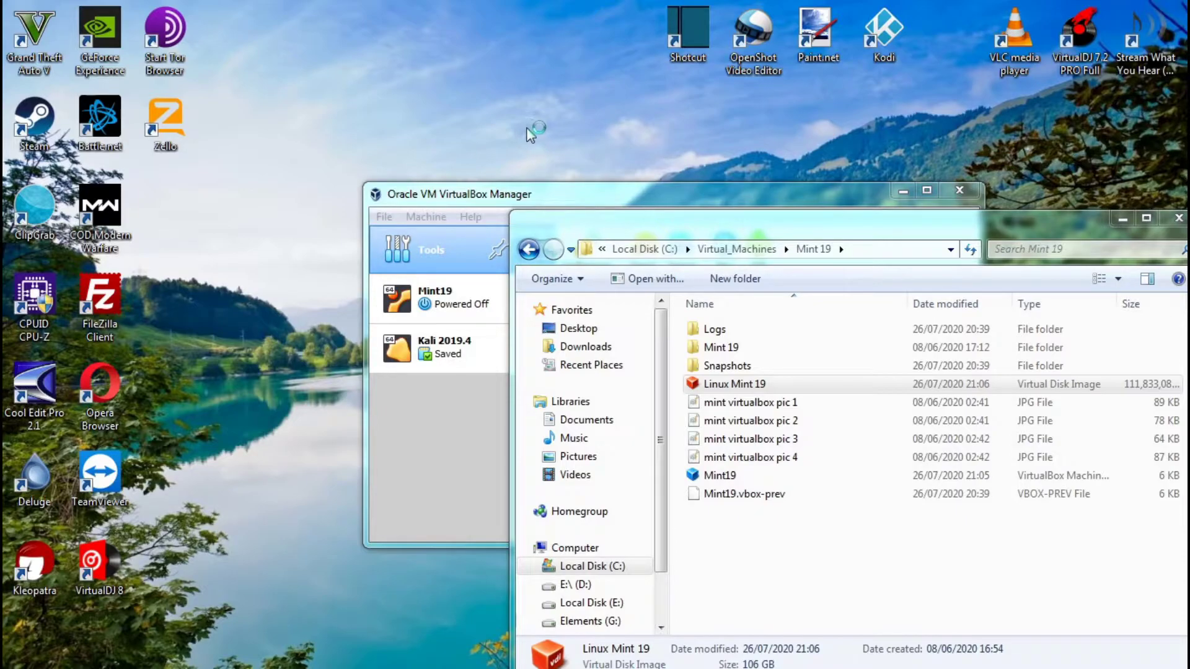
# Attach gparted-live-1.1.0-1-i686.iso to the Mint19 machine's IDE optical drive and start the machine
pyautogui.click(549, 198)
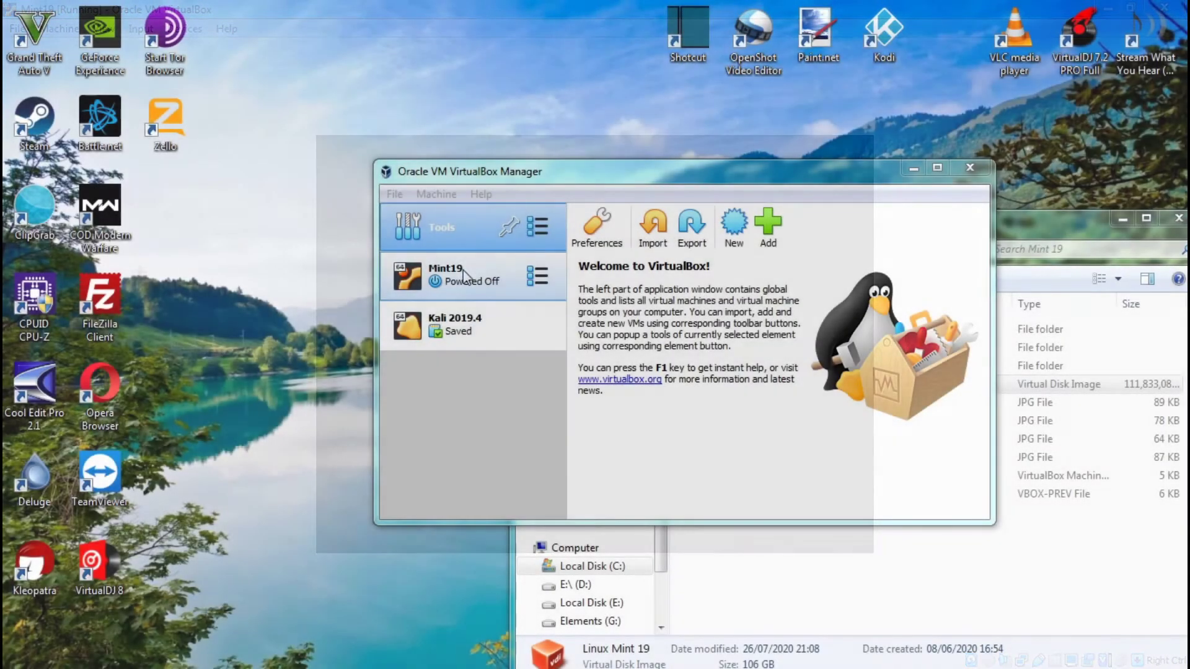
pyautogui.click(463, 270)
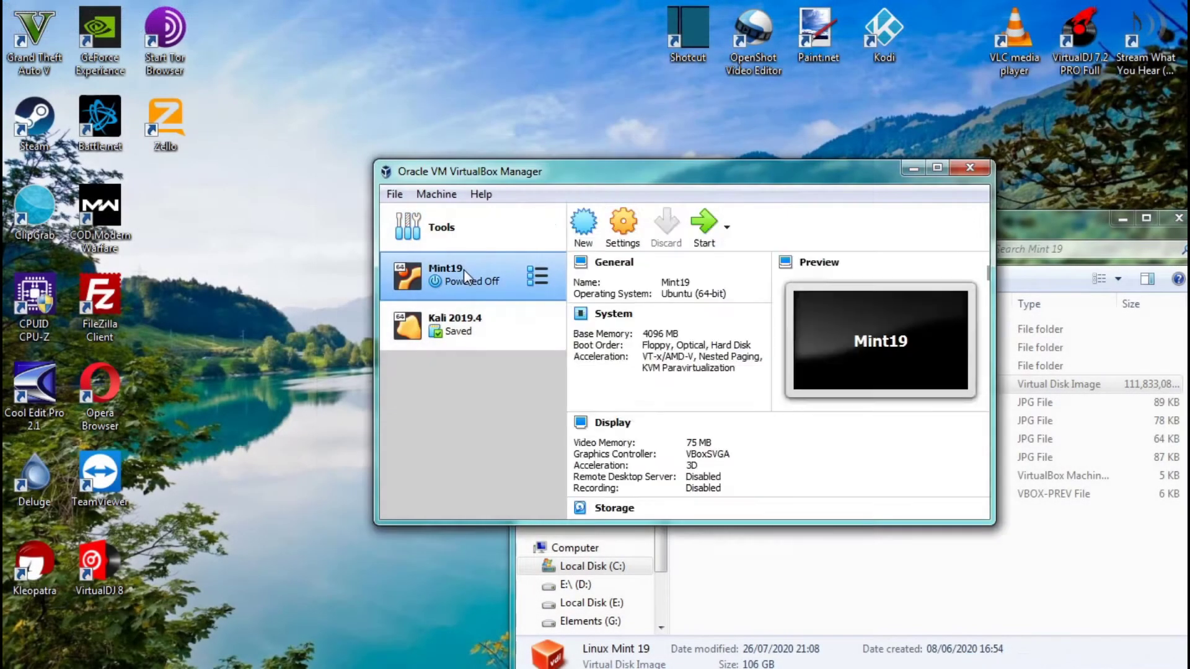
pyautogui.click(625, 233)
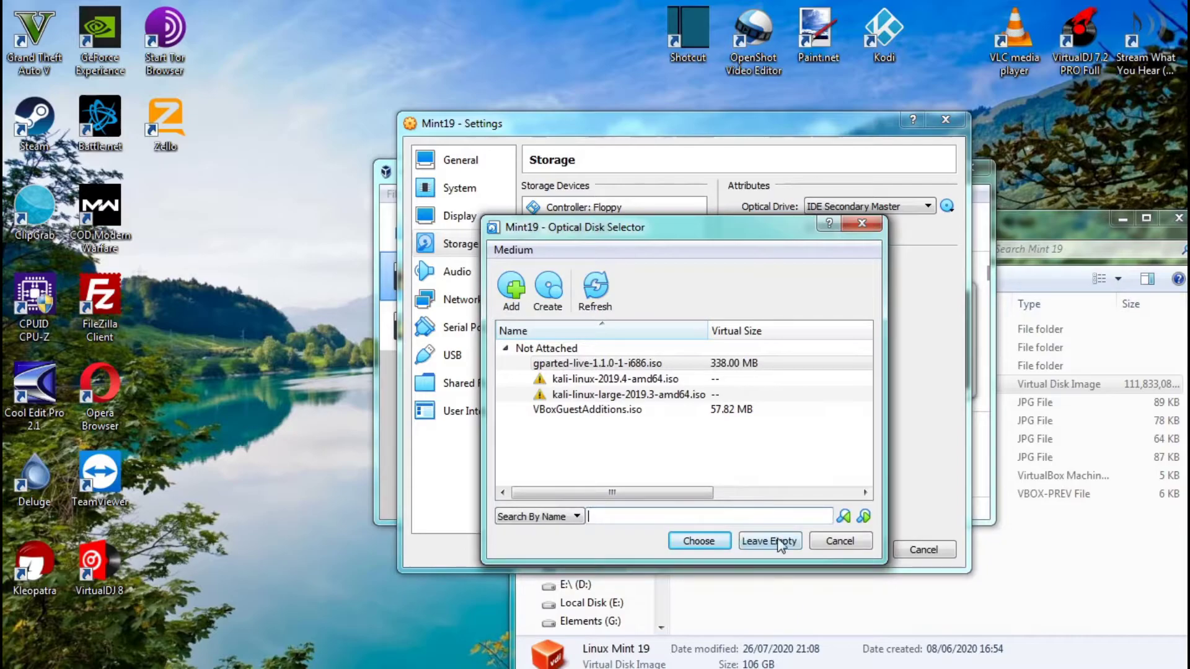
pyautogui.click(704, 543)
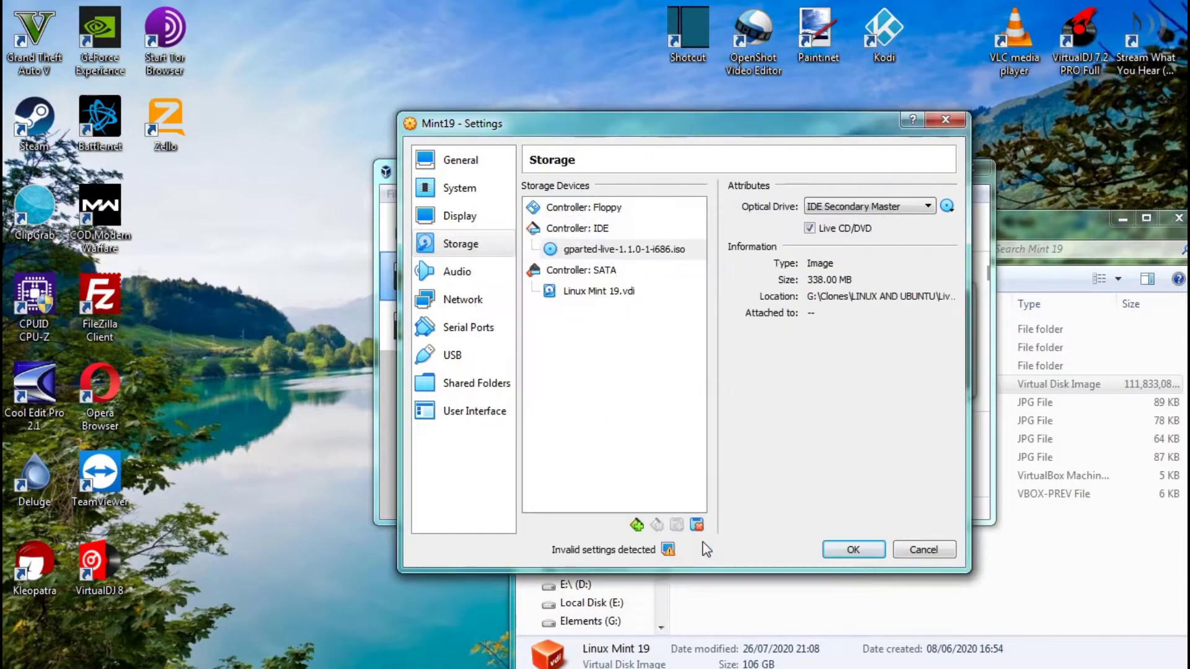
pyautogui.click(853, 550)
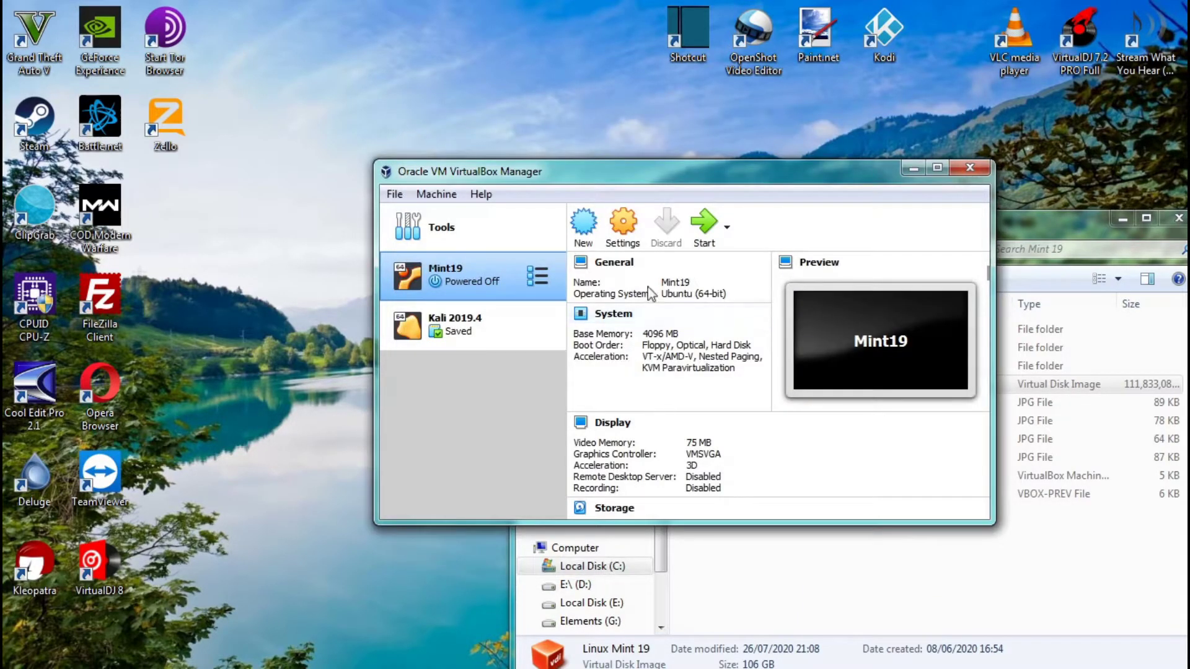
pyautogui.click(702, 227)
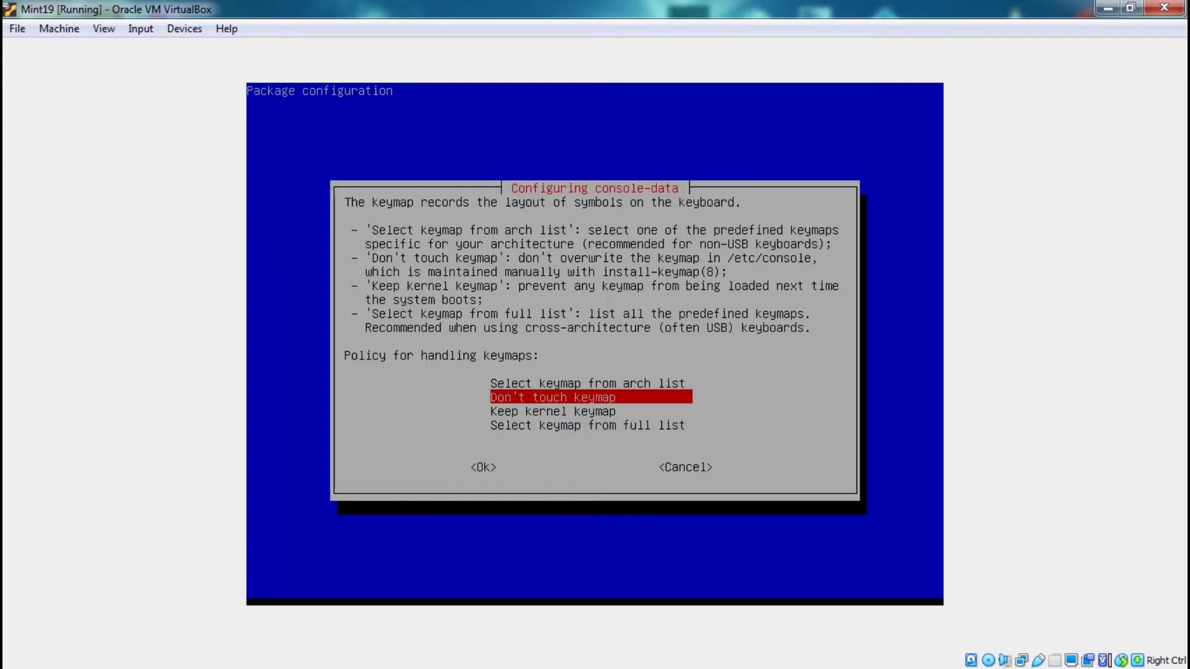
# Accept the "Don't touch keymap" policy and choose language 02, British English, for the GParted live session
pyautogui.press('Tab')
pyautogui.press('Return')
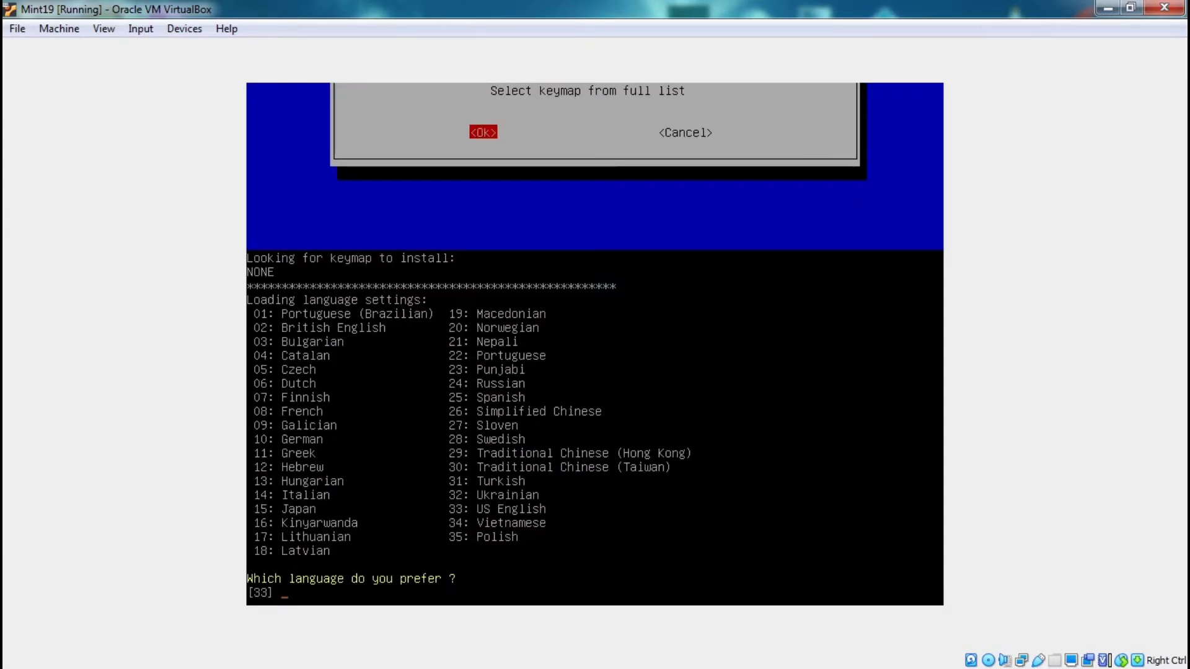
pyautogui.write('2')
pyautogui.press('Return')
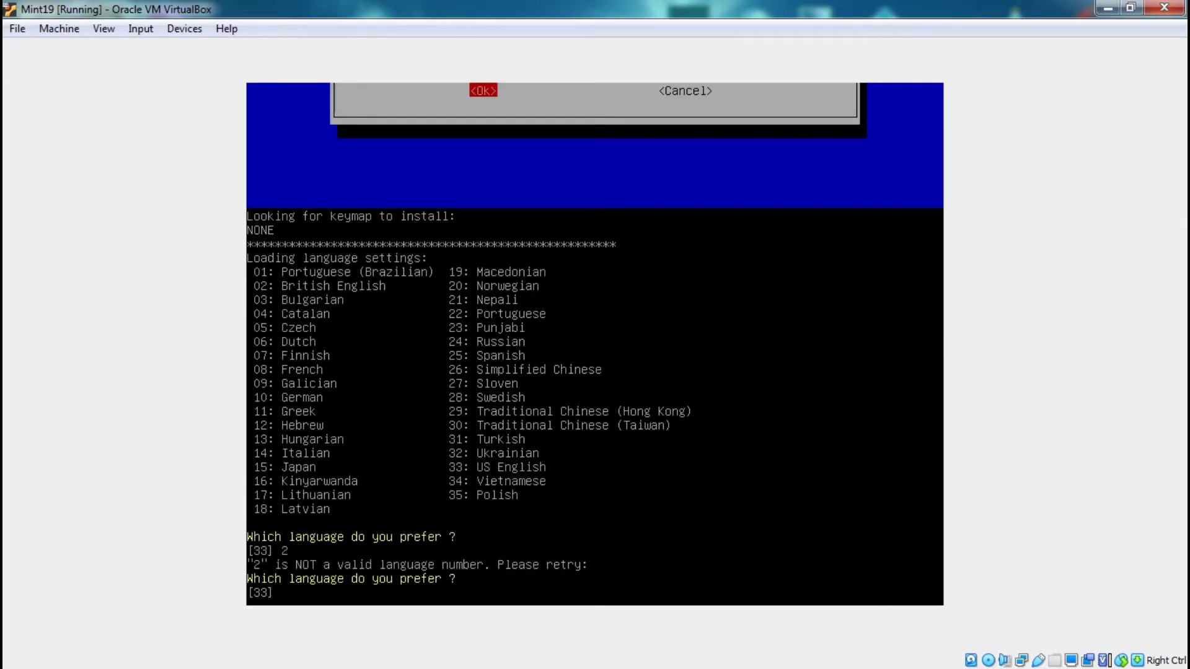
pyautogui.write('02')
pyautogui.press('Return')
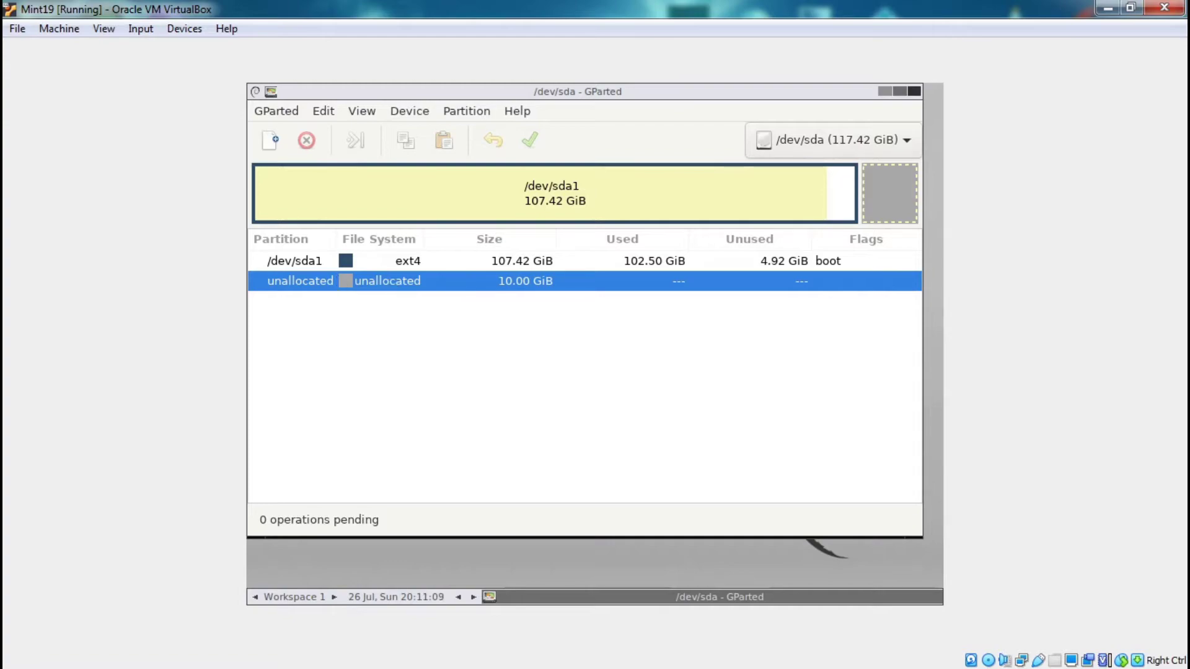
# Resize partition /dev/sda1 to 120237 MiB so it takes all the unallocated space following it
pyautogui.click(652, 260)
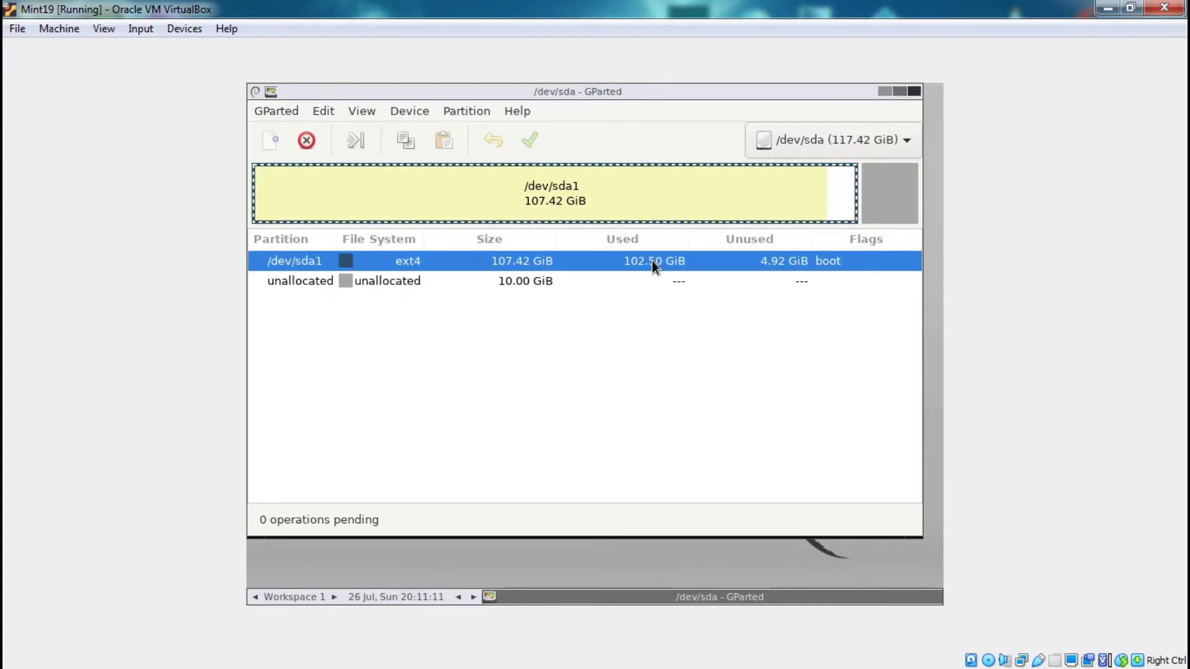
pyautogui.click(466, 113)
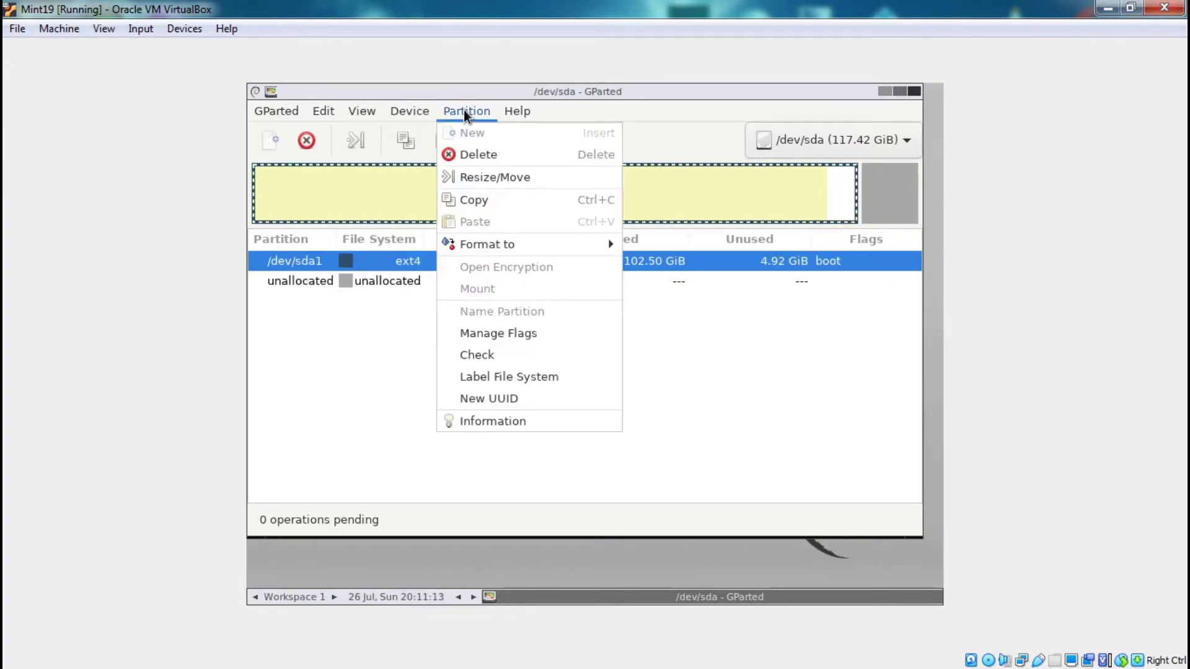
pyautogui.click(534, 177)
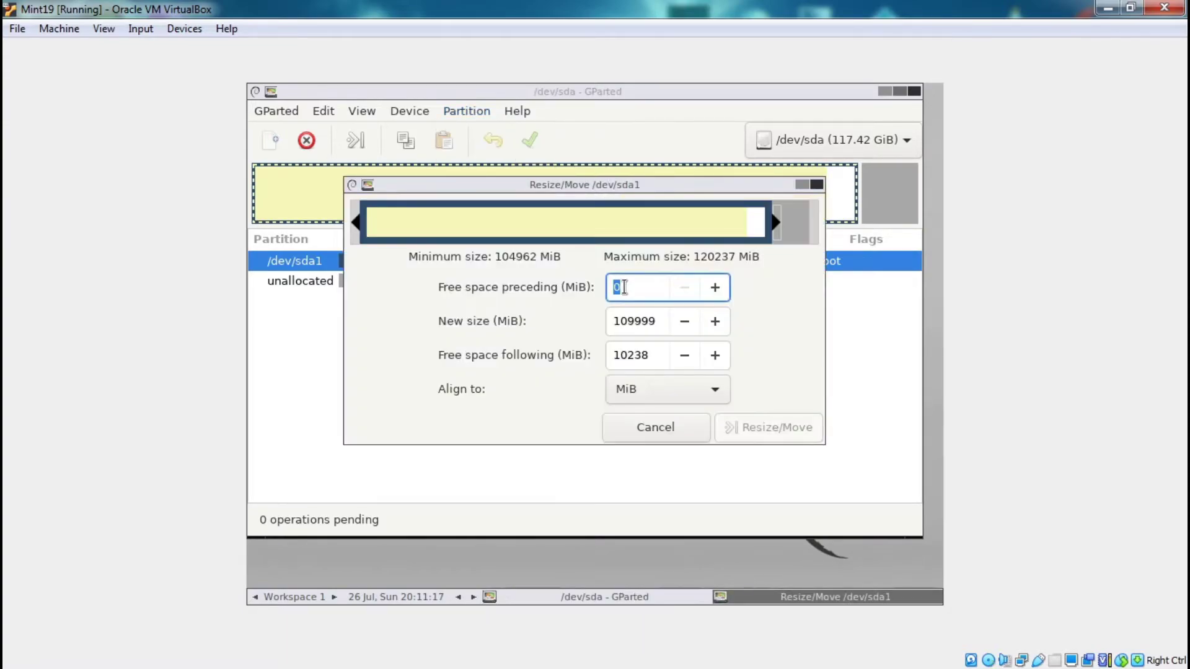
pyautogui.click(626, 321)
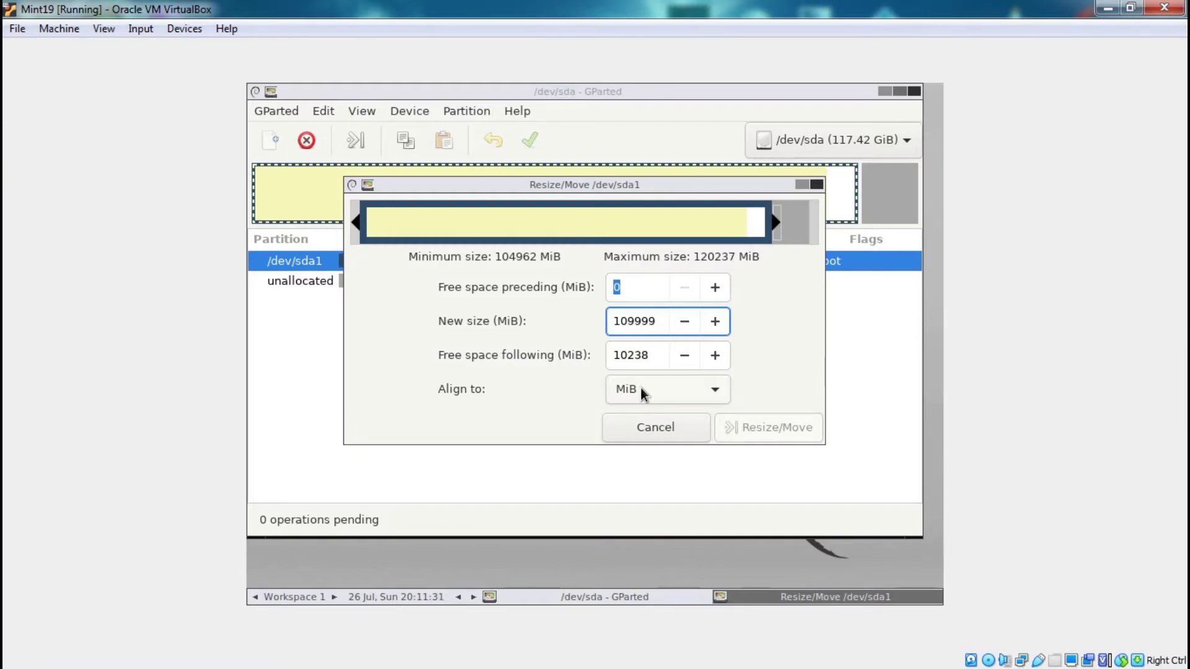
pyautogui.moveTo(777, 225); pyautogui.dragTo(810, 225)
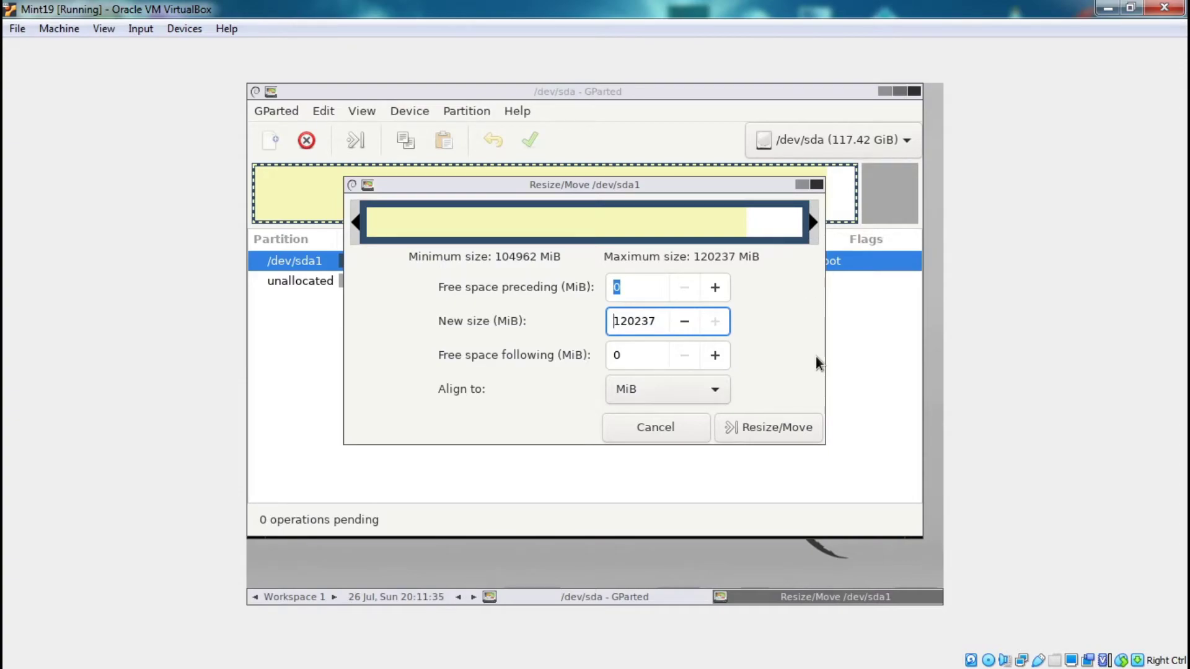
pyautogui.click(793, 425)
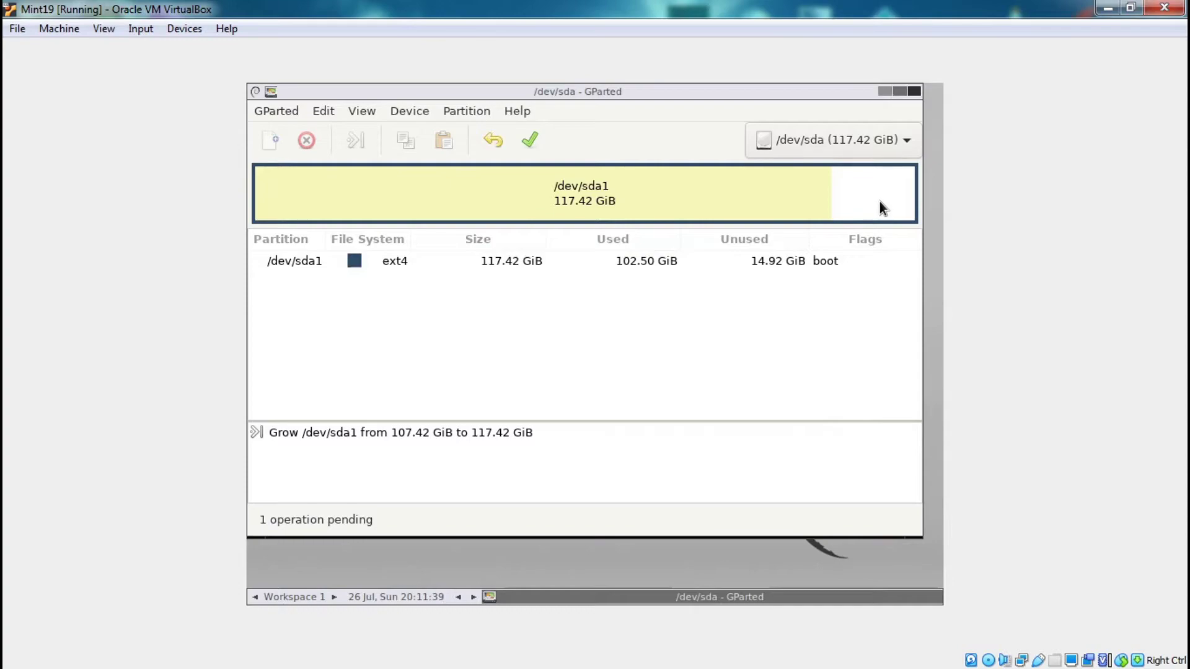
# Apply the pending resize of /dev/sda1 and quit GParted
pyautogui.click(527, 142)
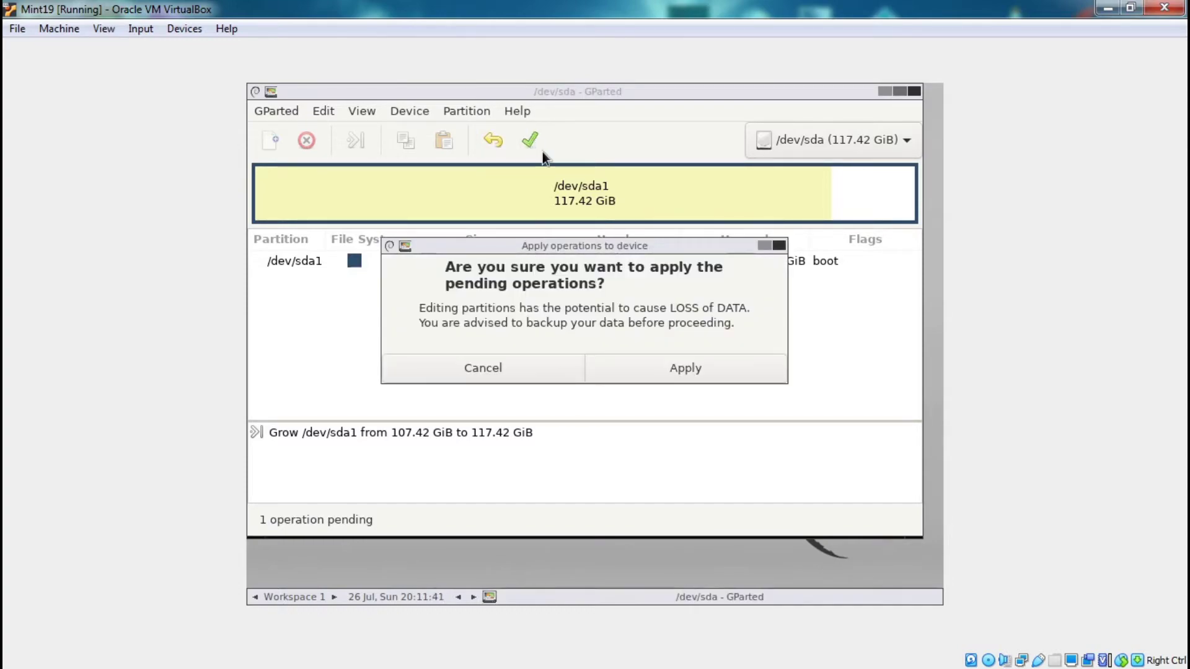
pyautogui.click(738, 361)
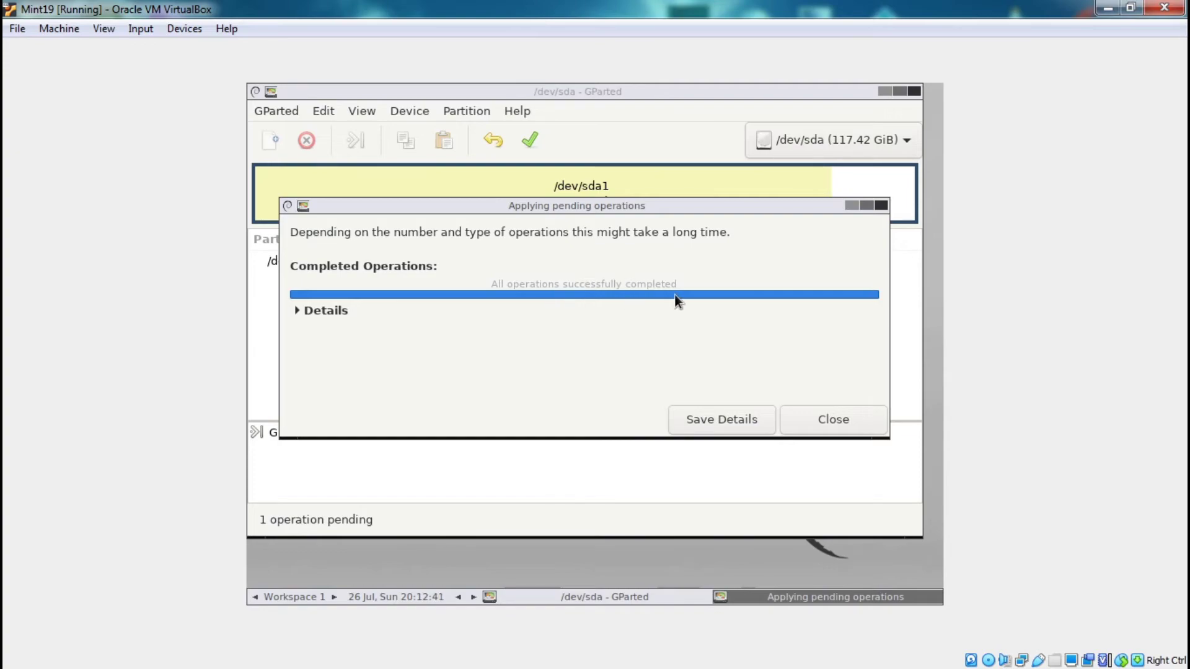
pyautogui.click(833, 420)
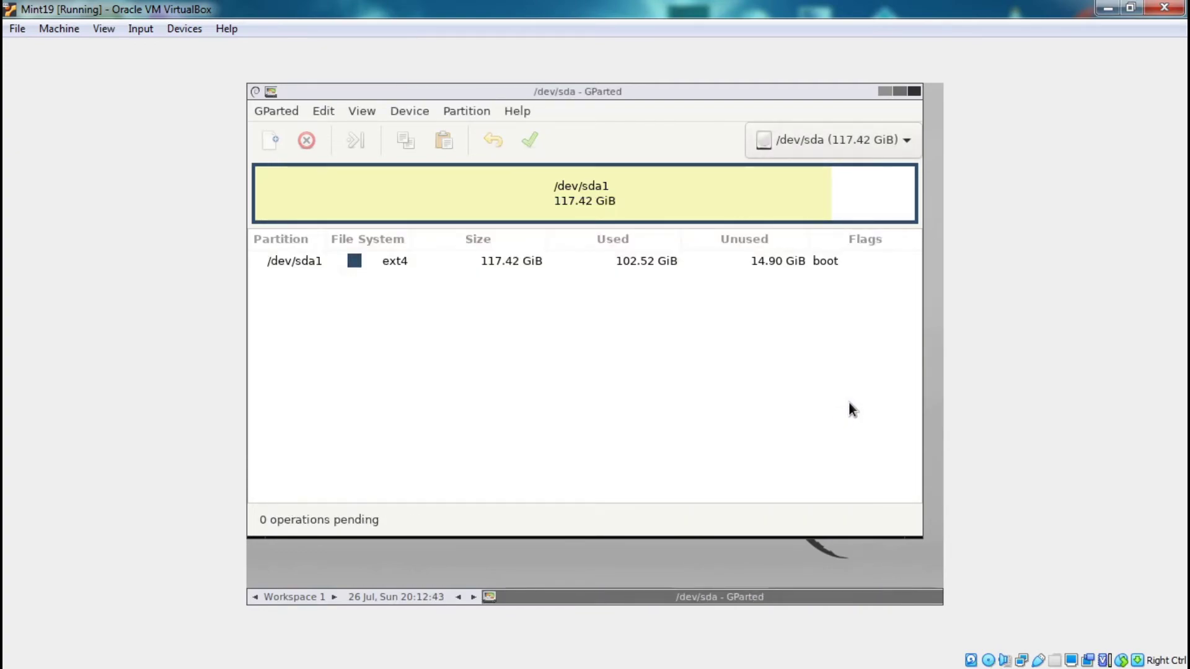
pyautogui.click(268, 113)
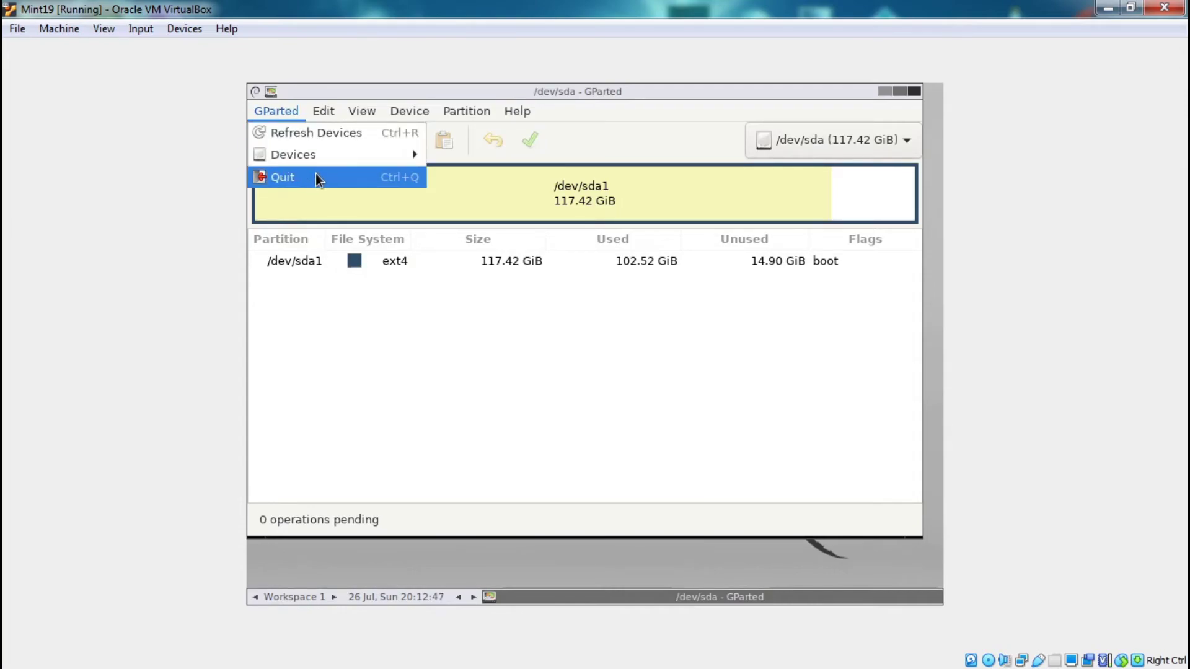
pyautogui.moveTo(377, 110)
pyautogui.click(282, 176)
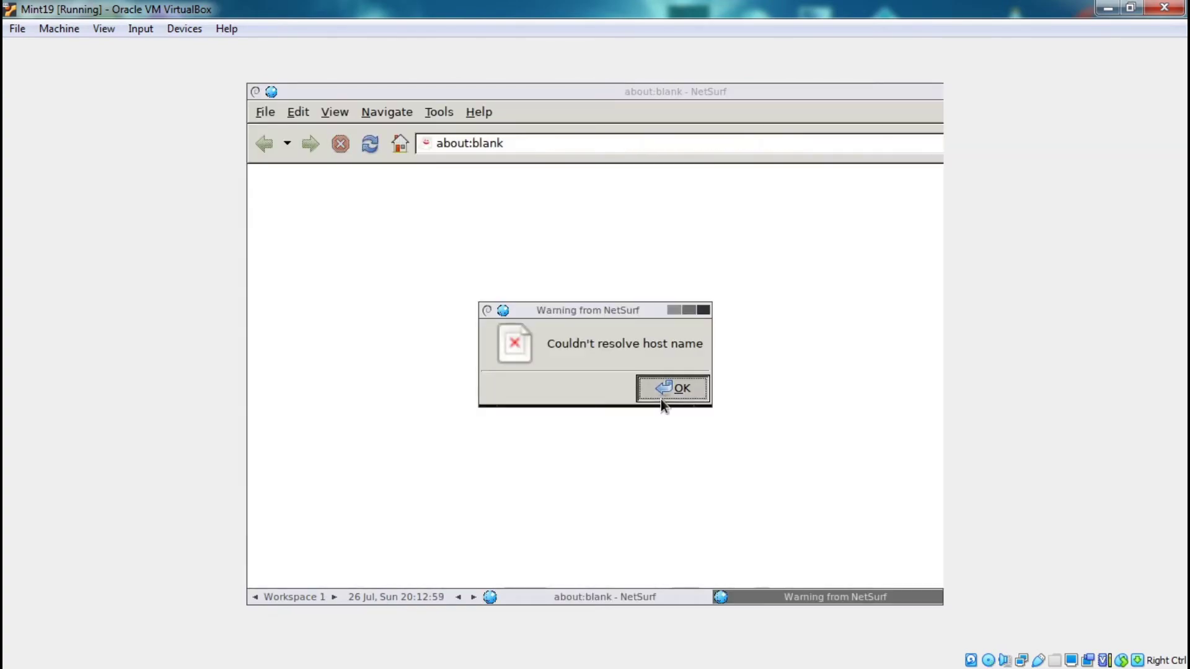
# Try to load google.com in the NetSurf browser and quit the browser
pyautogui.click(662, 400)
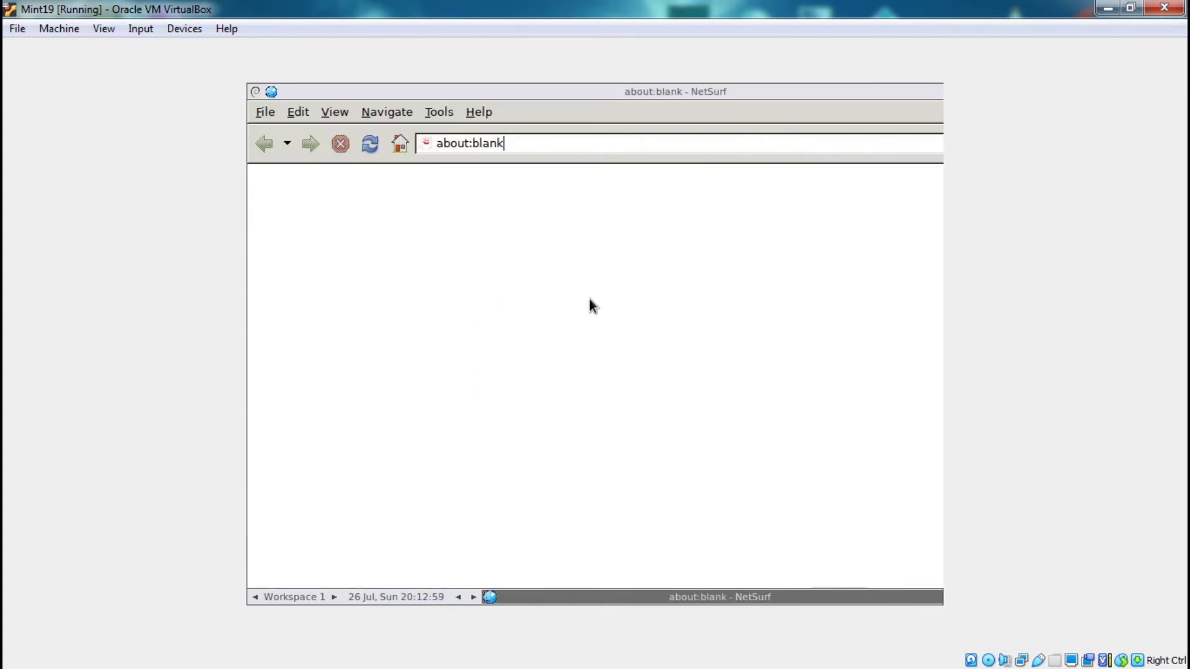
pyautogui.moveTo(504, 144); pyautogui.dragTo(411, 144)
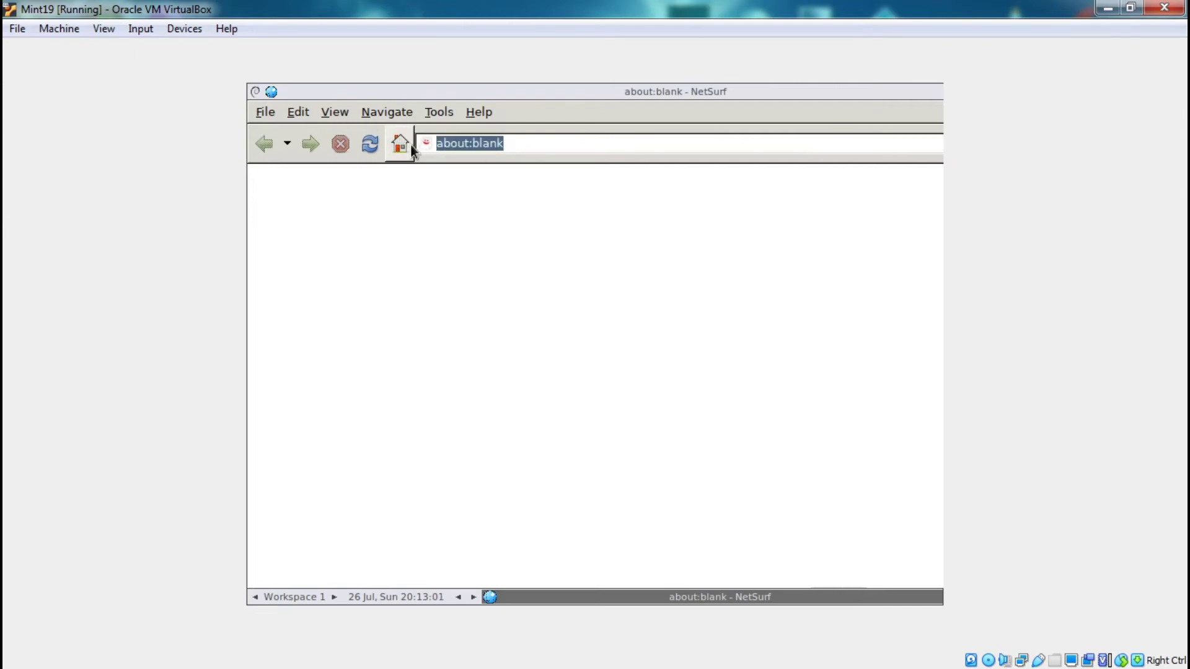
pyautogui.write('google.com')
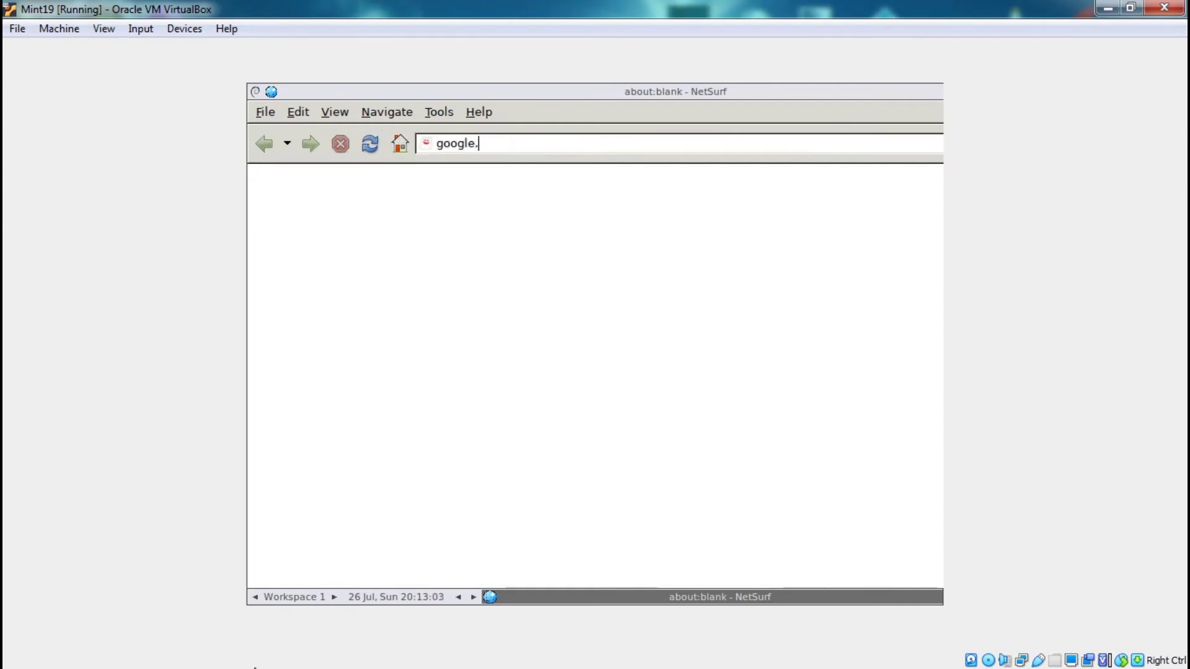
pyautogui.press('Return')
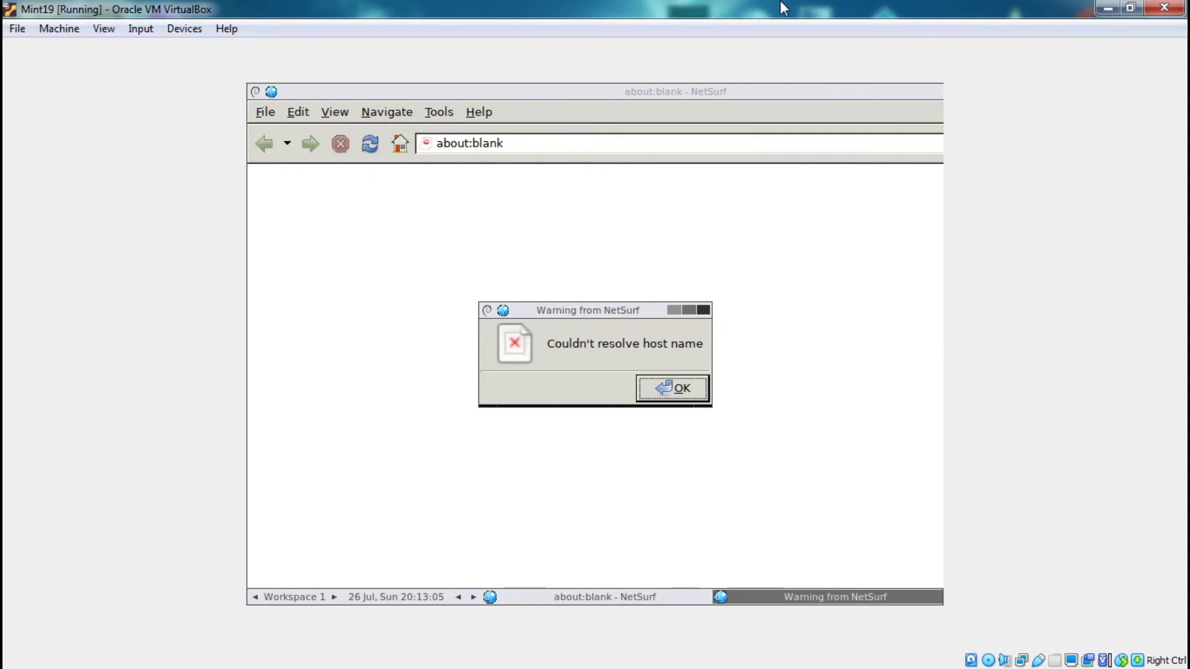
pyautogui.click(265, 111)
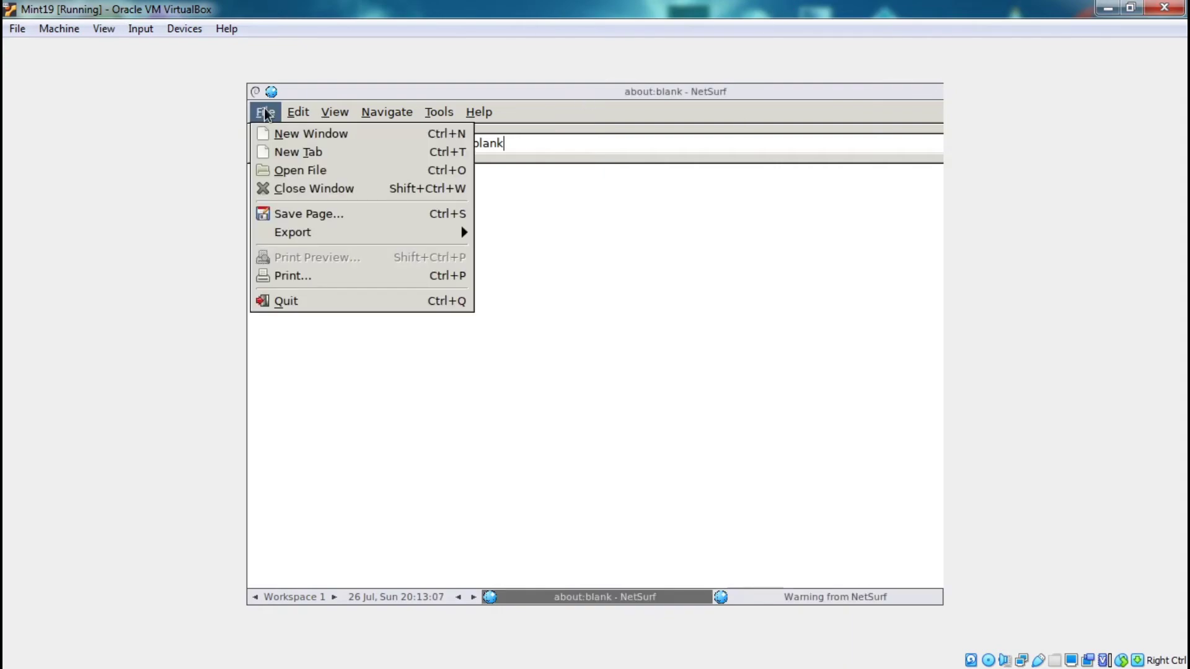
pyautogui.click(314, 299)
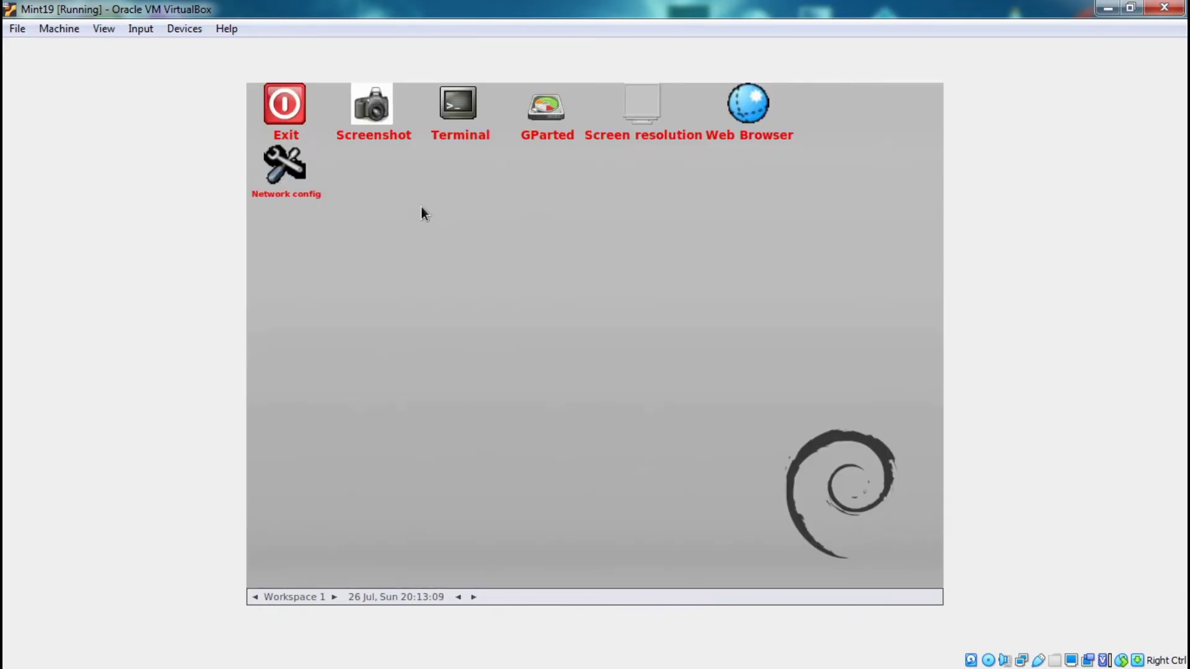
# Configure the live session's network card eth0 to use DHCP broadcast and finish the network setup
pyautogui.doubleClick(286, 166)
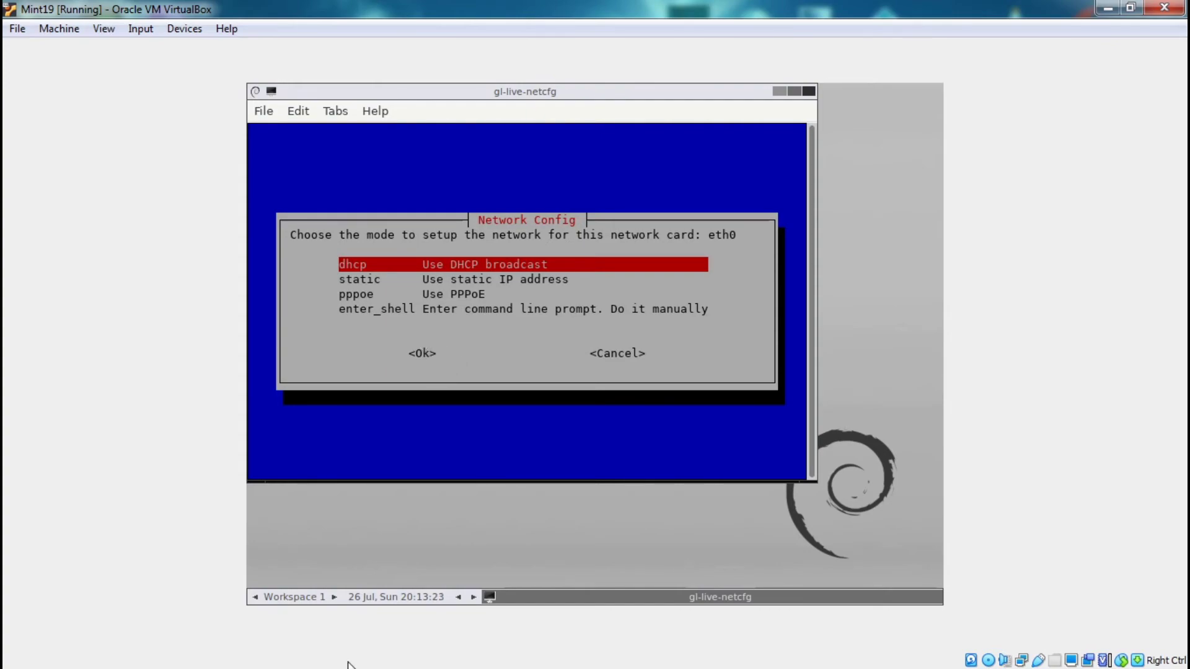
pyautogui.press('Return')
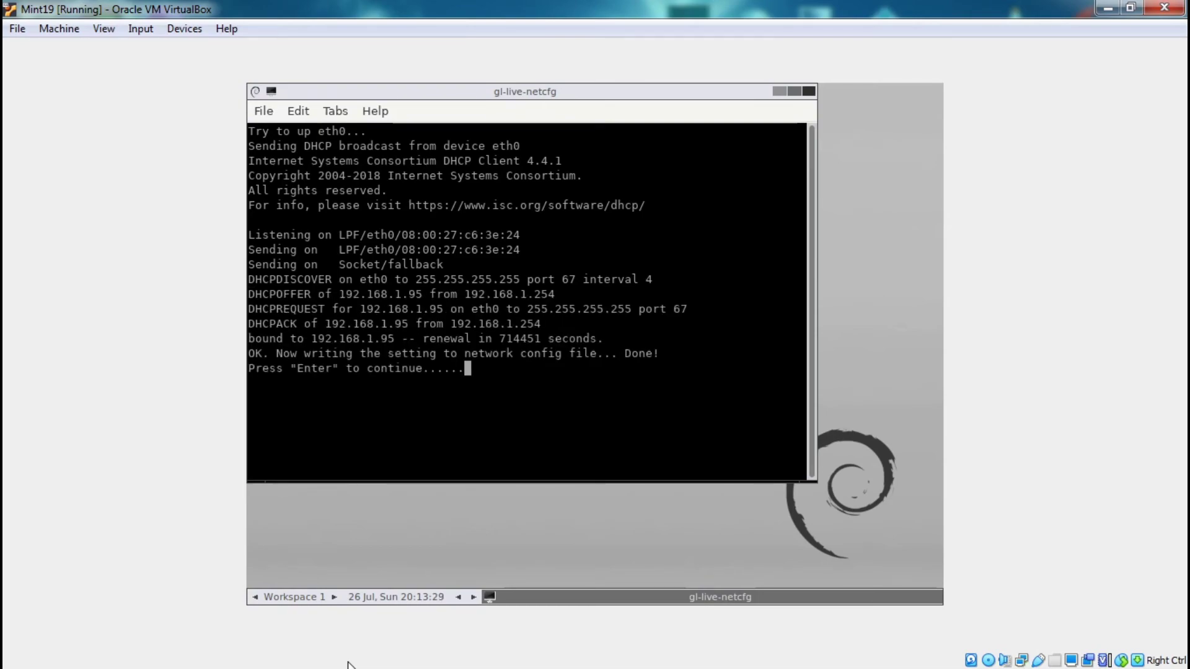
pyautogui.press('Return')
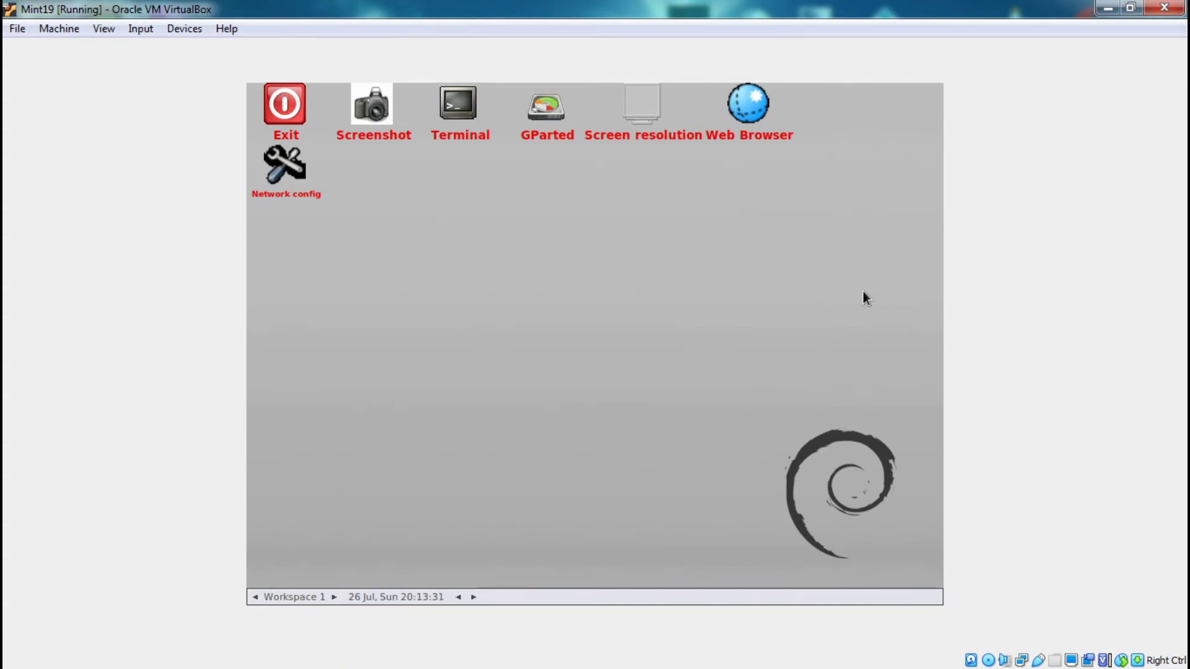
# Launch the live session's web browser and try to load google.com in place of the GParted Live manual
pyautogui.click(758, 110)
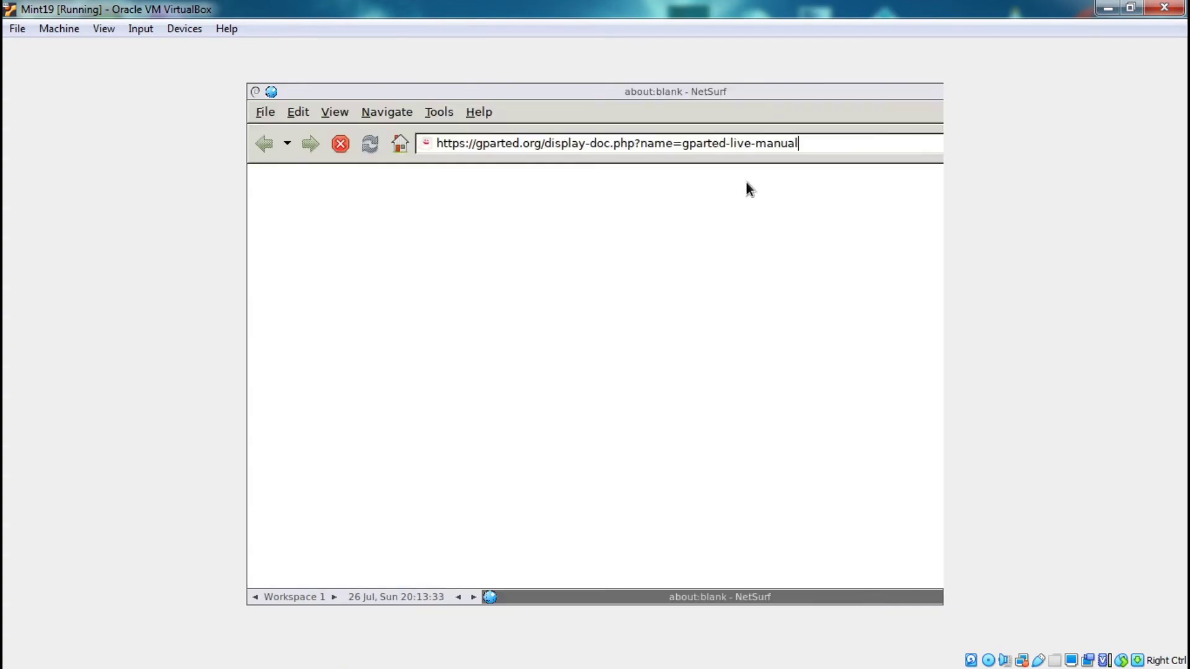
pyautogui.tripleClick(647, 141)
pyautogui.write('google.com')
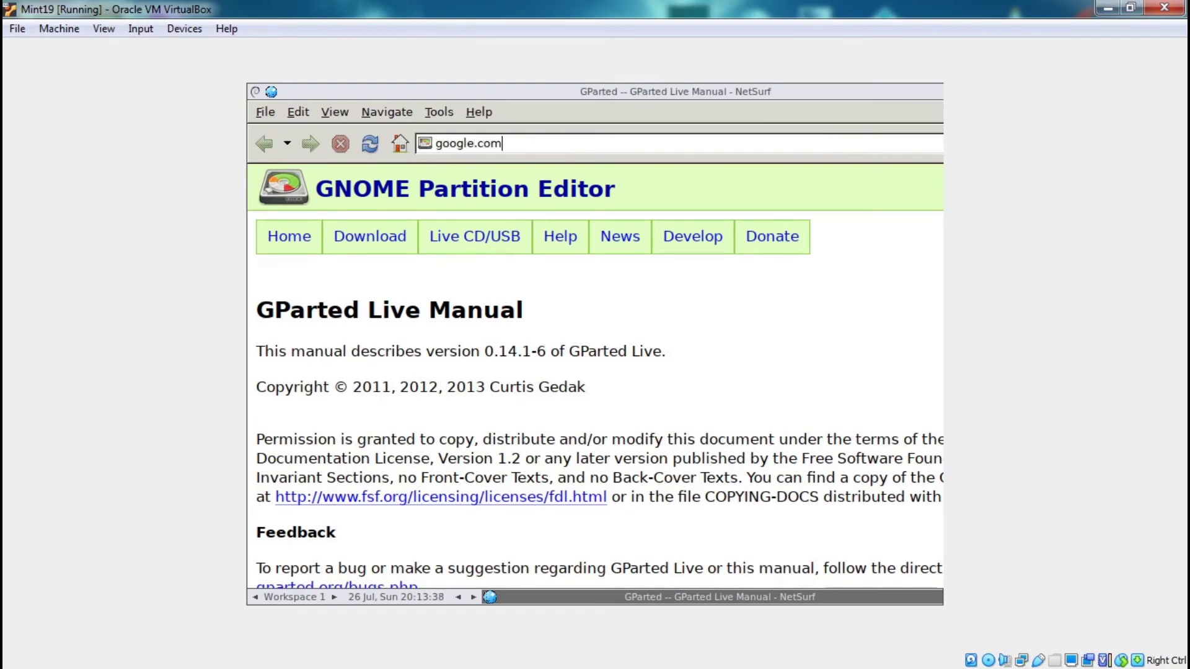
pyautogui.press('Return')
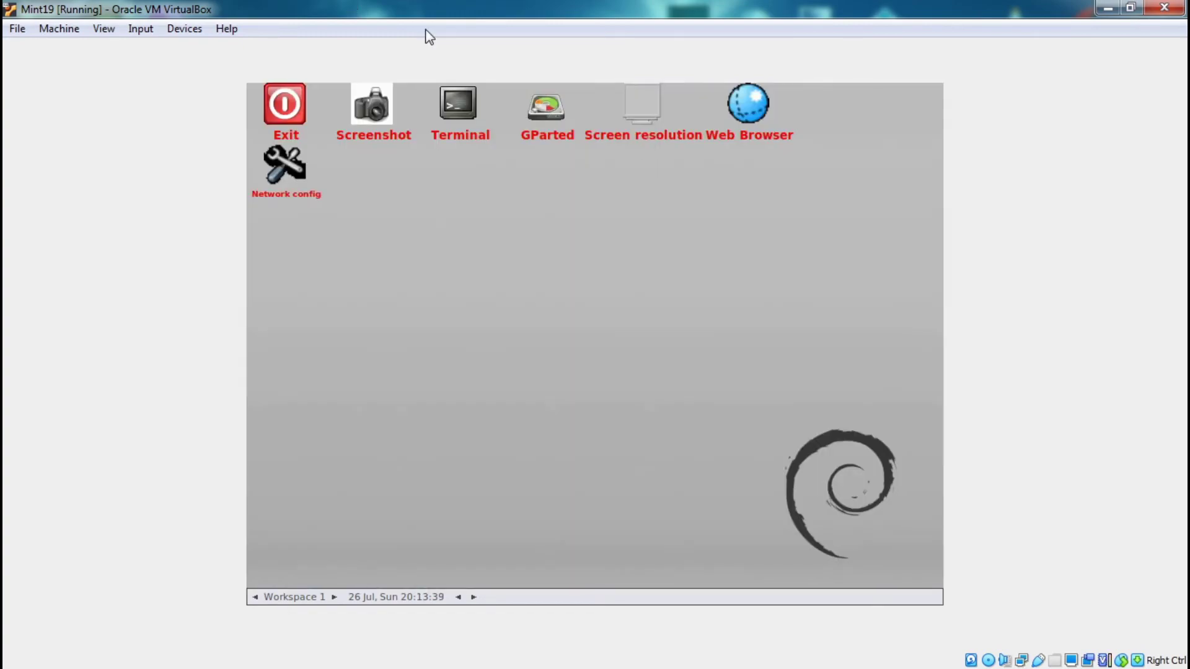
# Reopen the web browser and erase the GParted Live manual URL from its address field
pyautogui.doubleClick(746, 117)
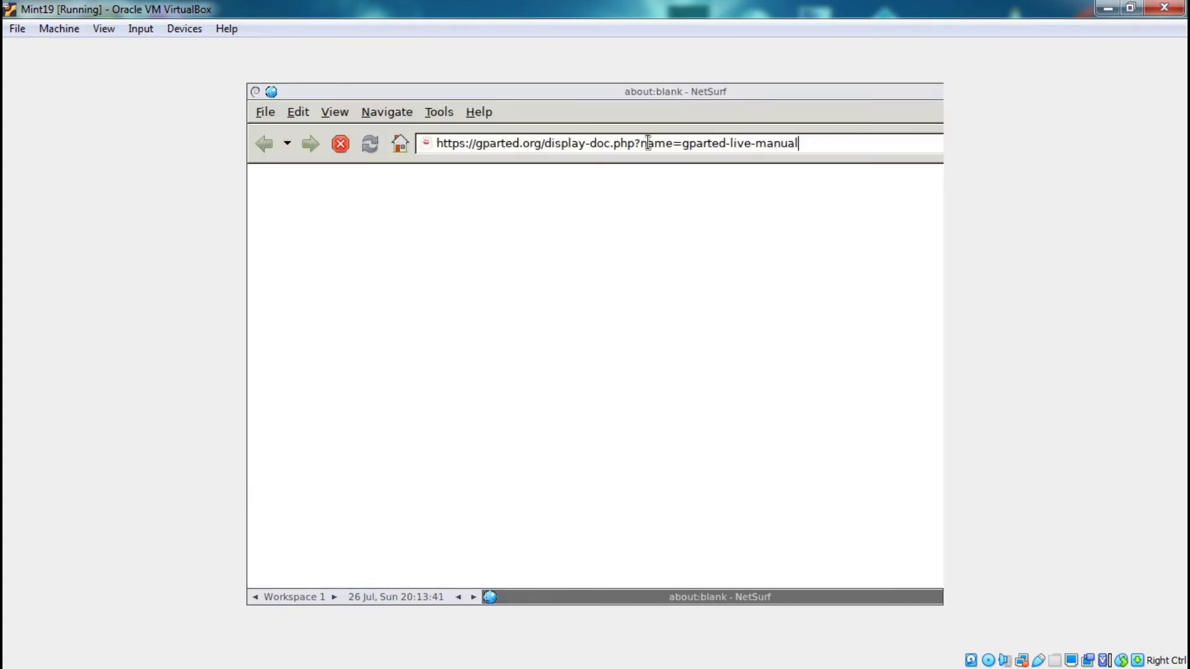
pyautogui.tripleClick(592, 142)
pyautogui.click(582, 143)
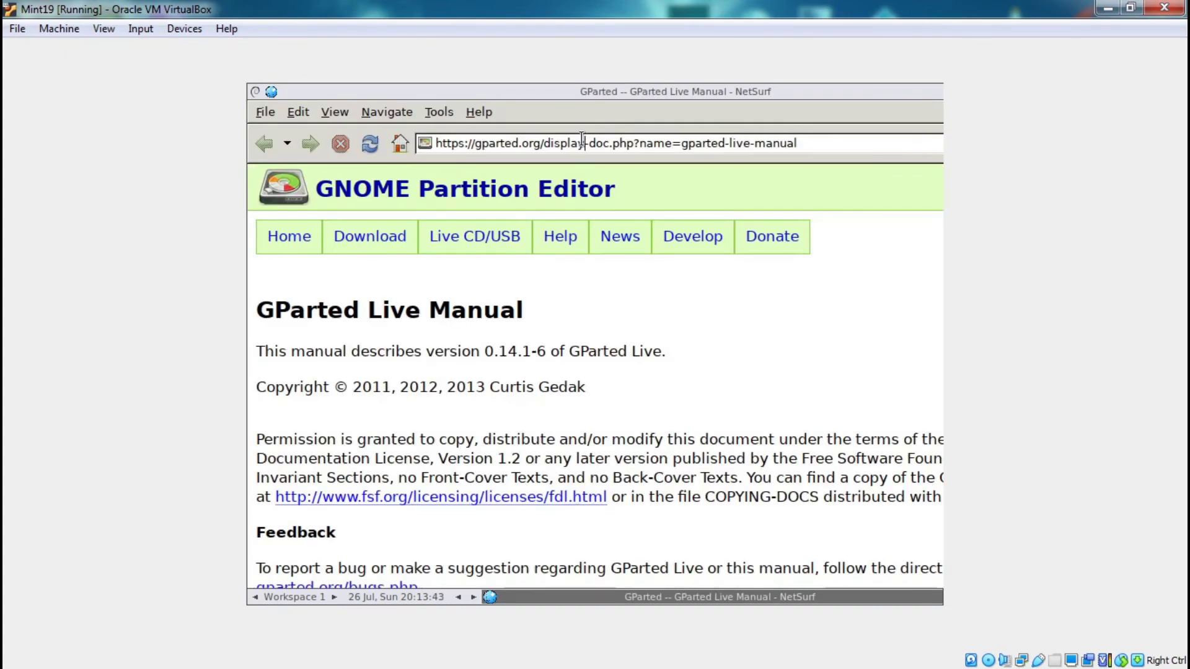
pyautogui.moveTo(549, 142); pyautogui.dragTo(349, 14)
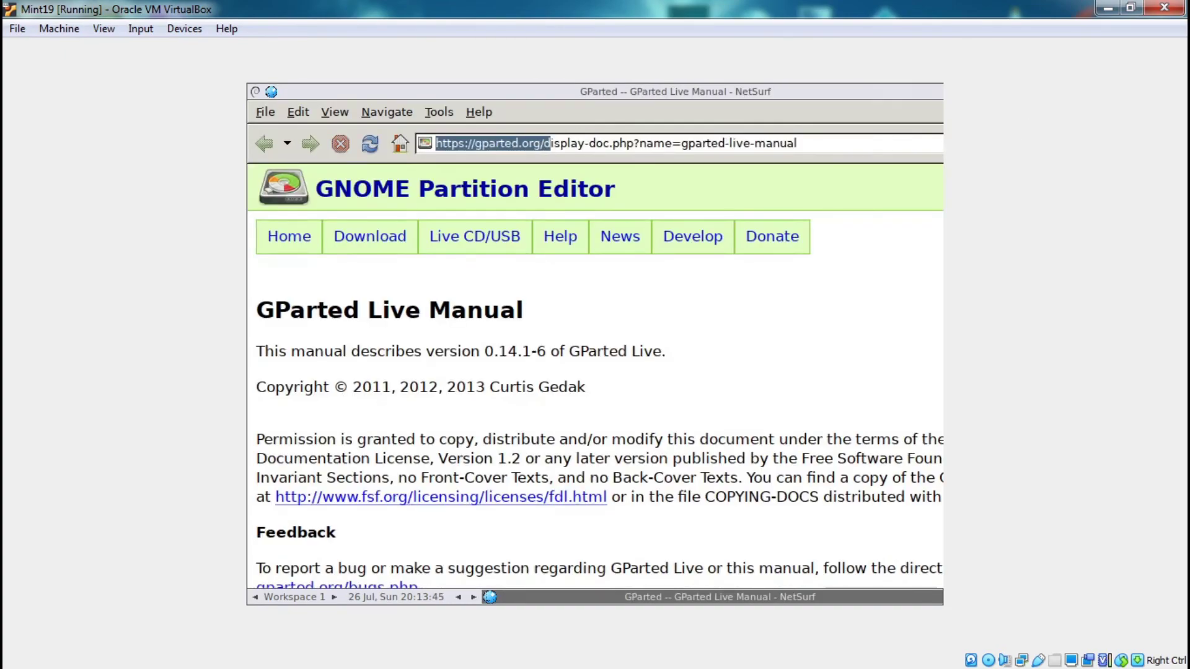
pyautogui.press('End')
pyautogui.press('BackSpace')
pyautogui.press('BackSpace')
pyautogui.press('BackSpace')
pyautogui.press('BackSpace')
pyautogui.press('BackSpace')
pyautogui.press('BackSpace')
pyautogui.press('BackSpace')
pyautogui.press('BackSpace')
pyautogui.press('BackSpace')
pyautogui.press('BackSpace')
pyautogui.press('BackSpace')
pyautogui.press('BackSpace')
pyautogui.press('BackSpace')
pyautogui.press('BackSpace')
pyautogui.press('BackSpace')
pyautogui.press('BackSpace')
pyautogui.press('BackSpace')
pyautogui.press('BackSpace')
pyautogui.press('BackSpace')
pyautogui.press('BackSpace')
pyautogui.press('BackSpace')
pyautogui.press('BackSpace')
pyautogui.press('BackSpace')
pyautogui.press('BackSpace')
pyautogui.press('BackSpace')
pyautogui.press('BackSpace')
pyautogui.press('BackSpace')
pyautogui.press('BackSpace')
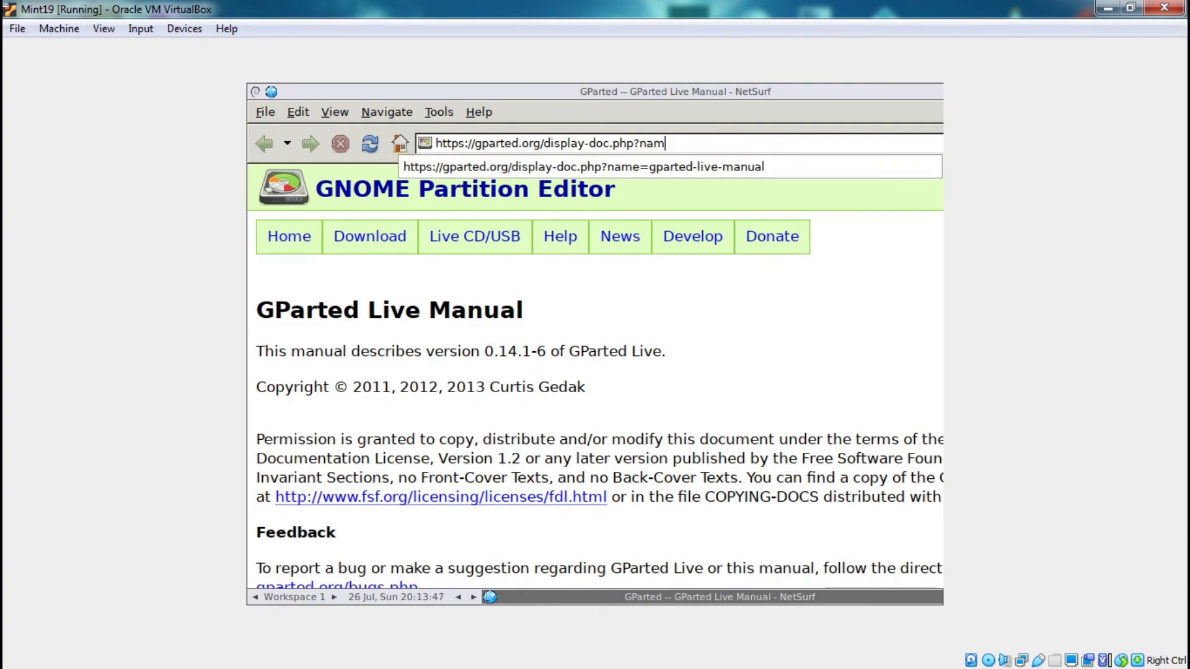
pyautogui.press('BackSpace')
pyautogui.press('BackSpace')
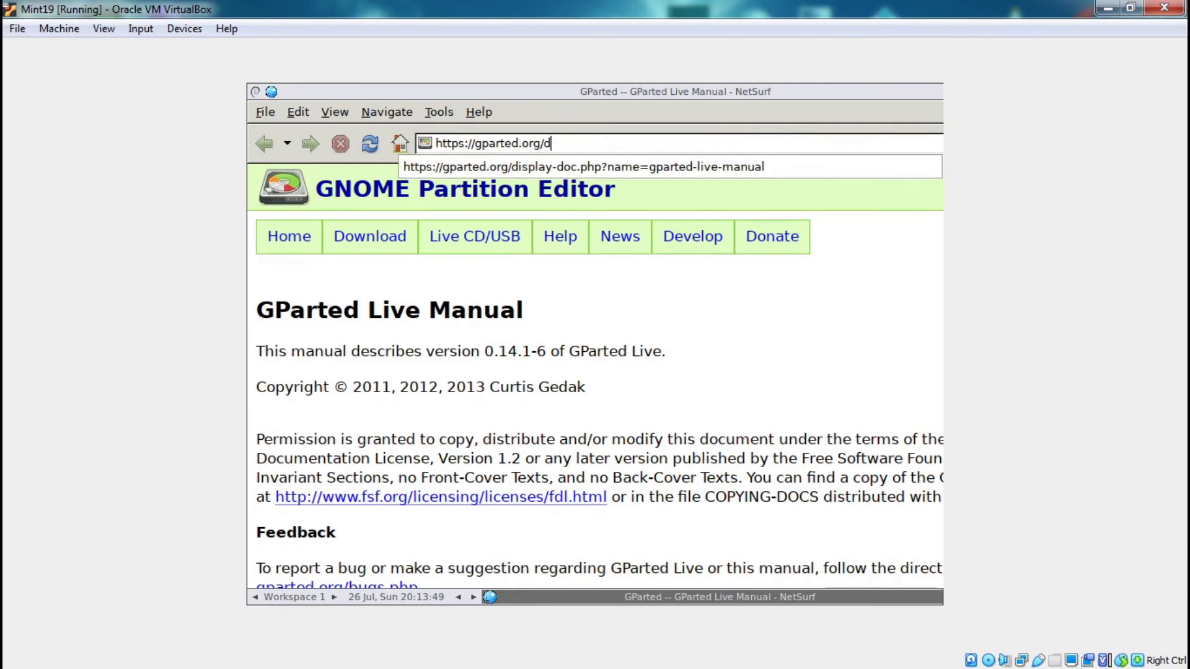